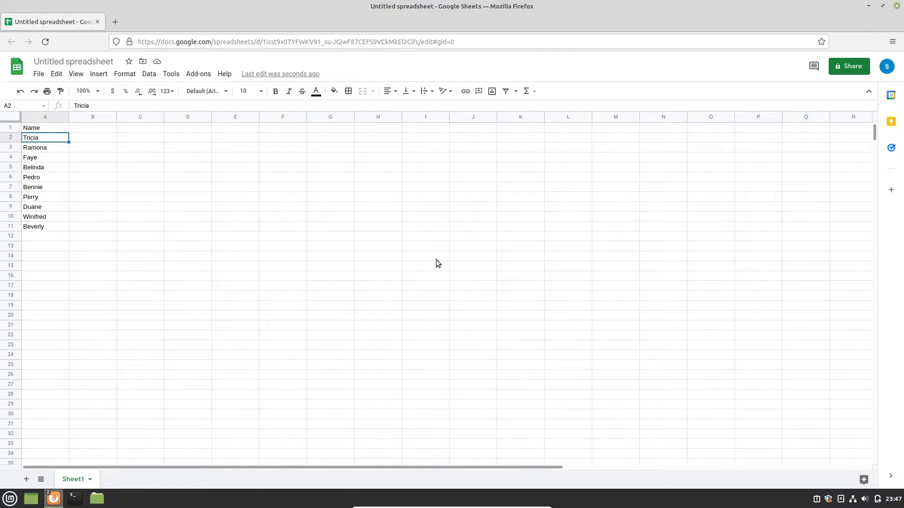
- Highlight the list of names in A2:A11 to review the range being checked
key(shift+Down)
key(shift+Down)
key(shift+Down)
key(shift+Down)
key(shift+Down)
key(shift+Down)
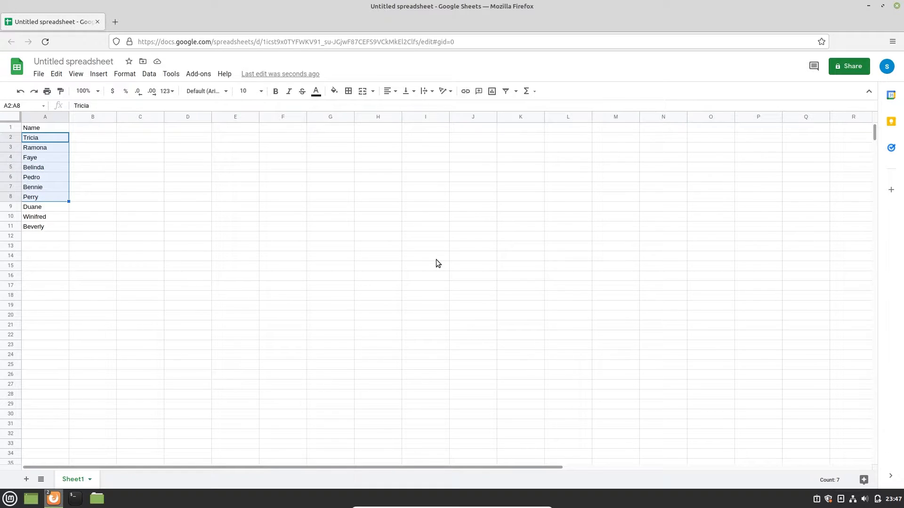
key(shift+Down)
key(shift+Down)
key(shift+Down)
key(Up)
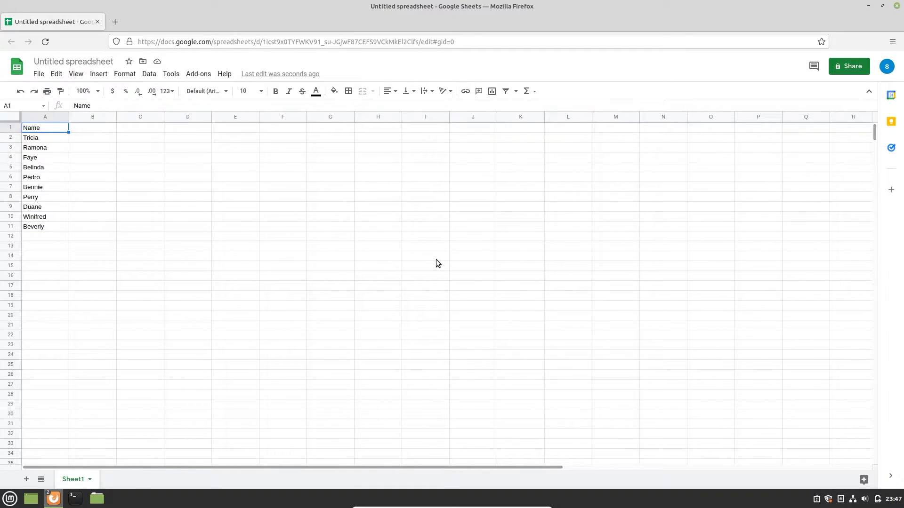
- Enter the formula =countif($A$2:$A$15,A2) in cell B2, with the range as absolute references
key(Right)
key(Down)
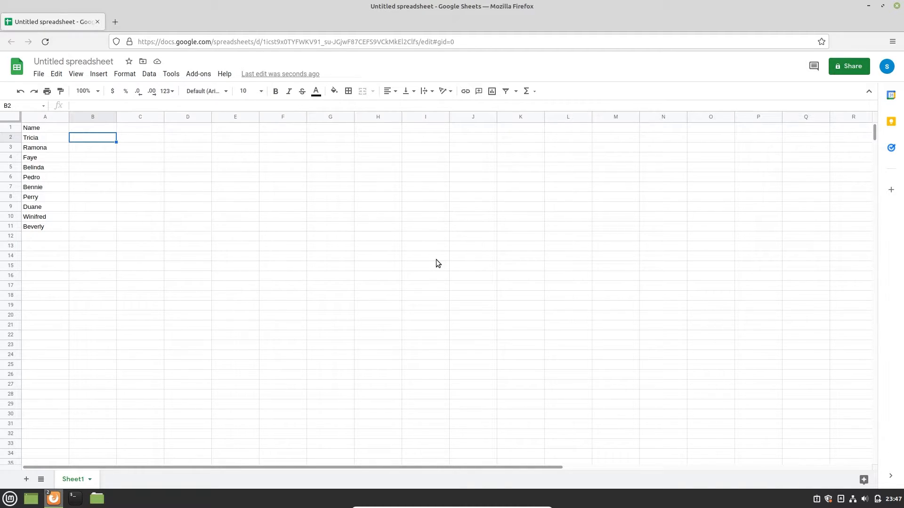
text(=countif)
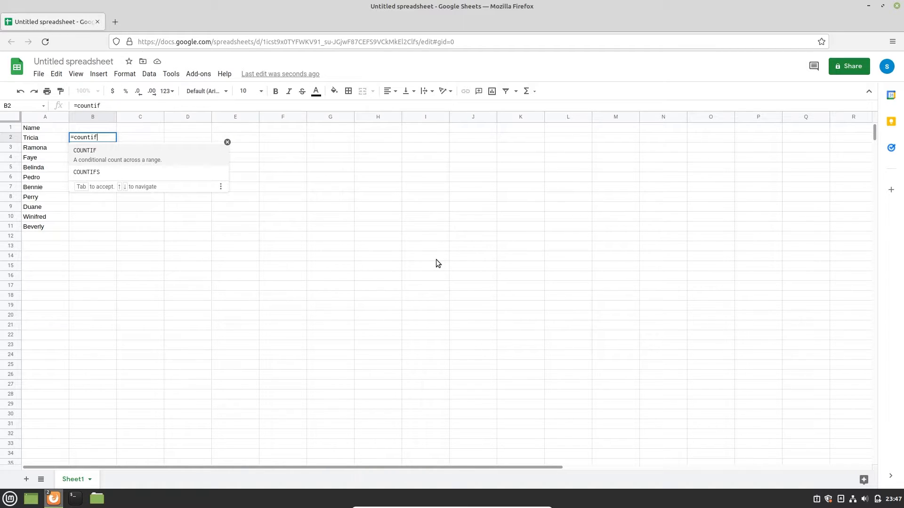
text(()
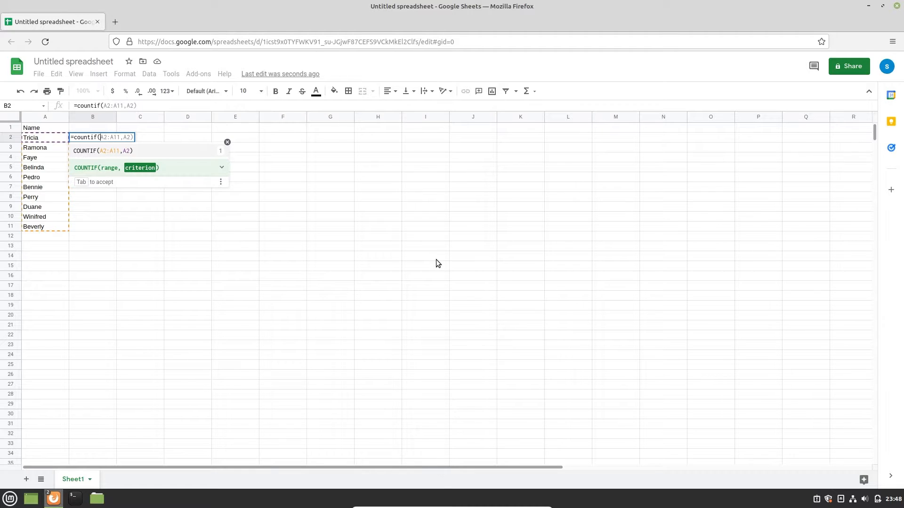
text(A2:)
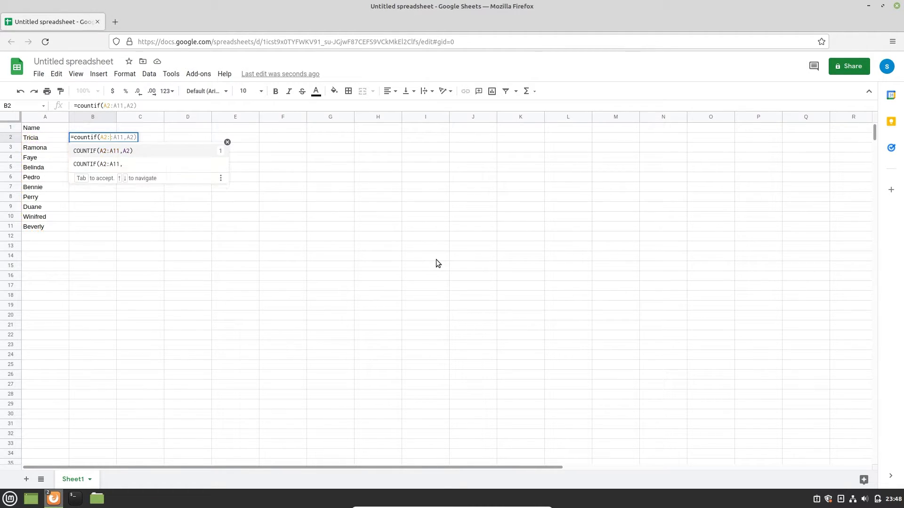
text(A15)
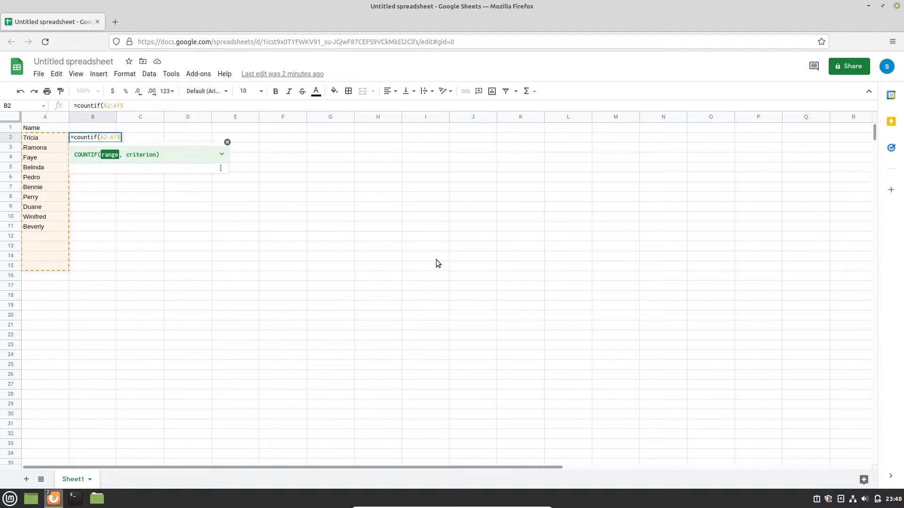
key(F4)
text(,)
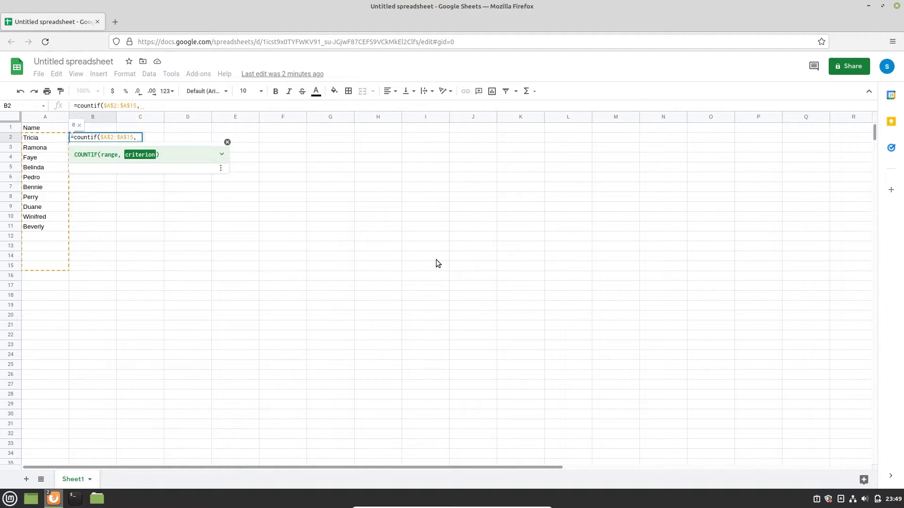
text(A2)
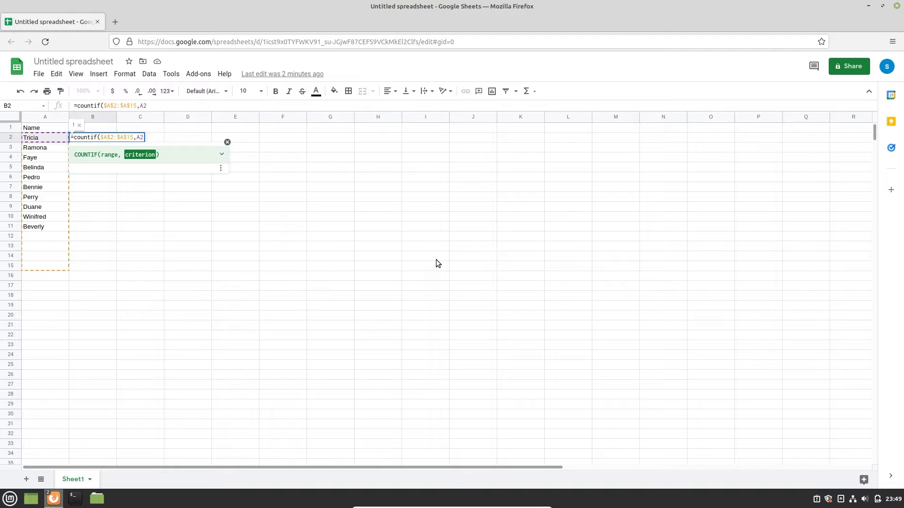
text())
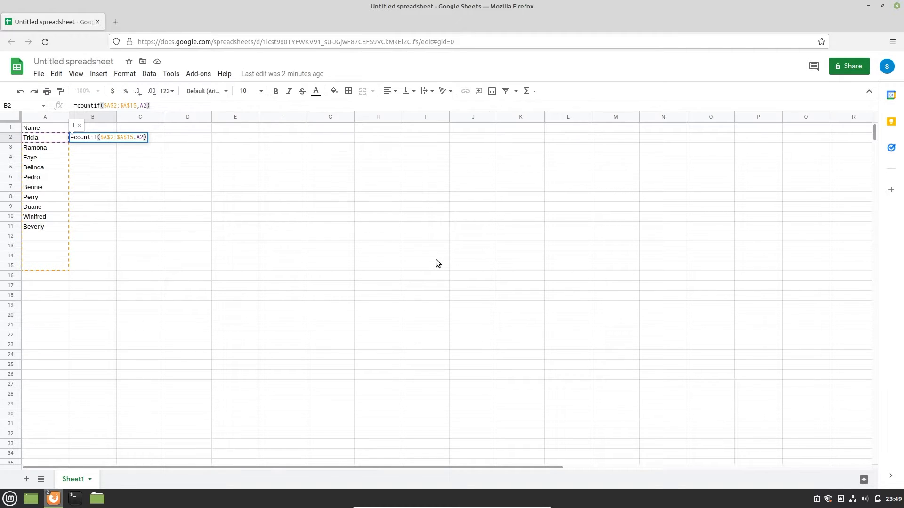
key(Return)
- Copy the COUNTIF formula from B2 into cells B3:B15
key(Up)
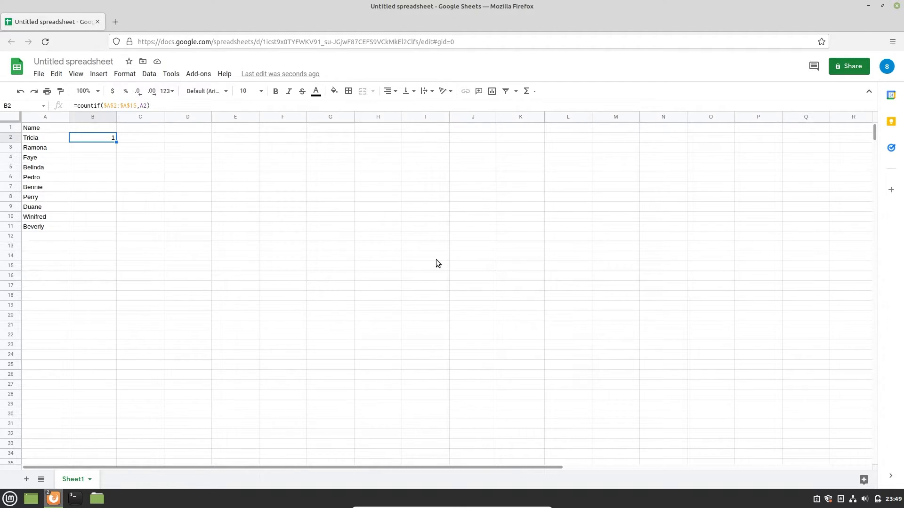
key(Down)
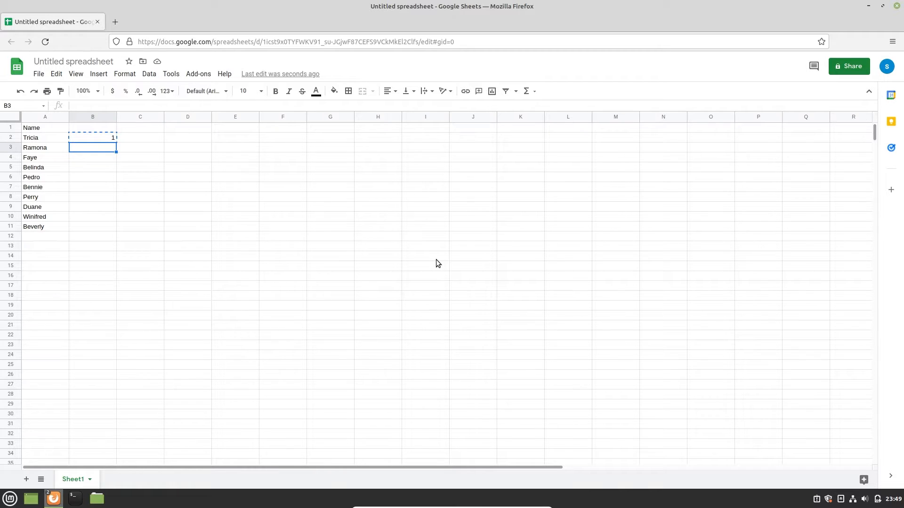
key(shift+Down)
key(shift+Down)
key(shift+Down)
key(shift+Down)
key(shift+Down)
key(shift+Down)
key(shift+Down)
key(shift+Down)
key(shift+Down)
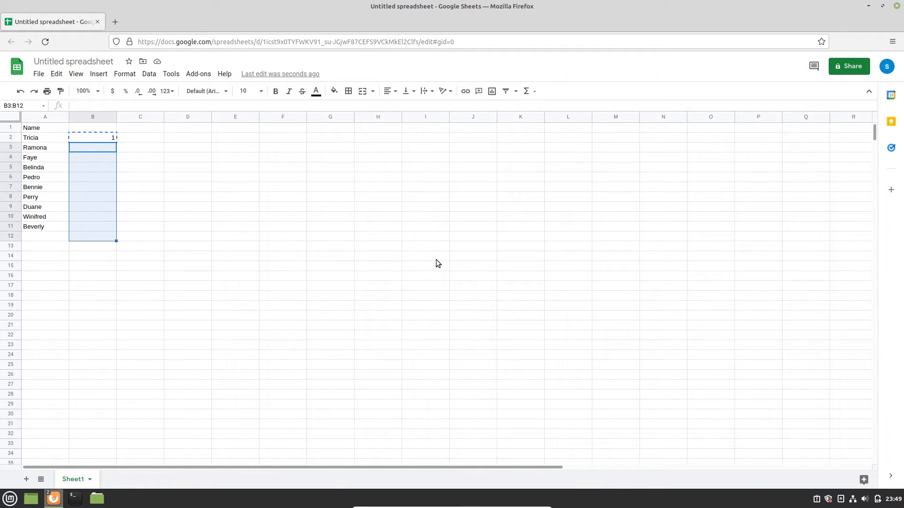
key(shift+Down)
key(shift+Down)
key(shift+Down)
key(ctrl+v)
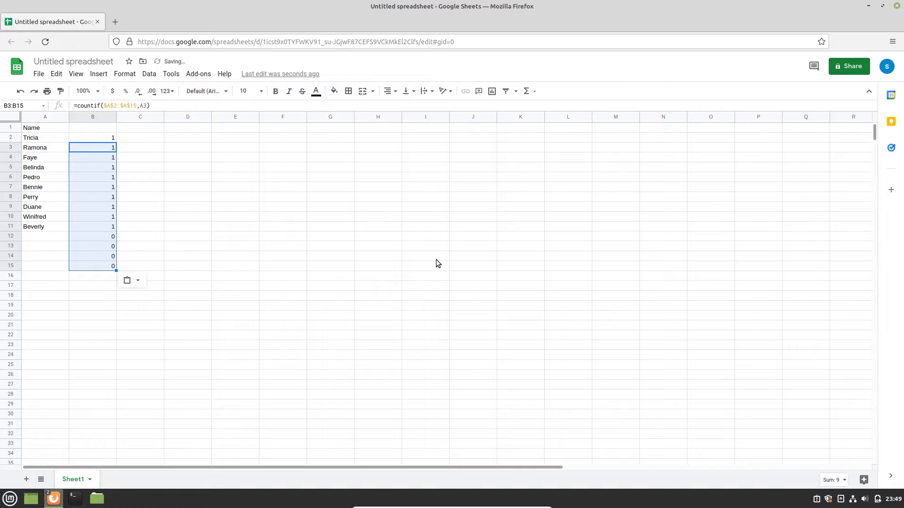
- Examine the COUNTIF formulas in B2:B15, comparing the fixed range and the row-relative criterion in each cell
key(Up)
key(Down)
key(Down)
key(Down)
key(Down)
key(Down)
key(Down)
key(Down)
key(Down)
key(Down)
key(Down)
key(Down)
key(Down)
key(Down)
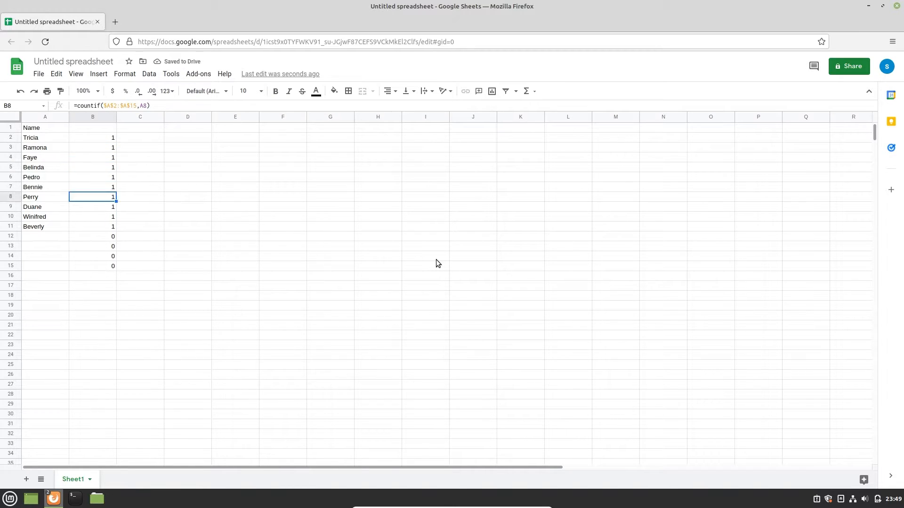
key(Up)
key(Up)
key(Up)
key(Down)
key(Down)
key(Down)
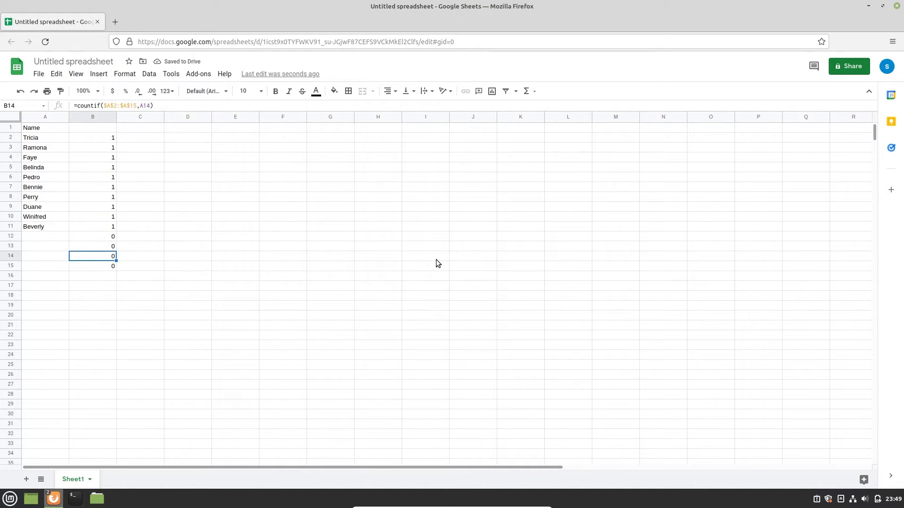
key(Up)
key(Up)
key(Up)
key(Up)
key(Up)
key(Up)
key(Up)
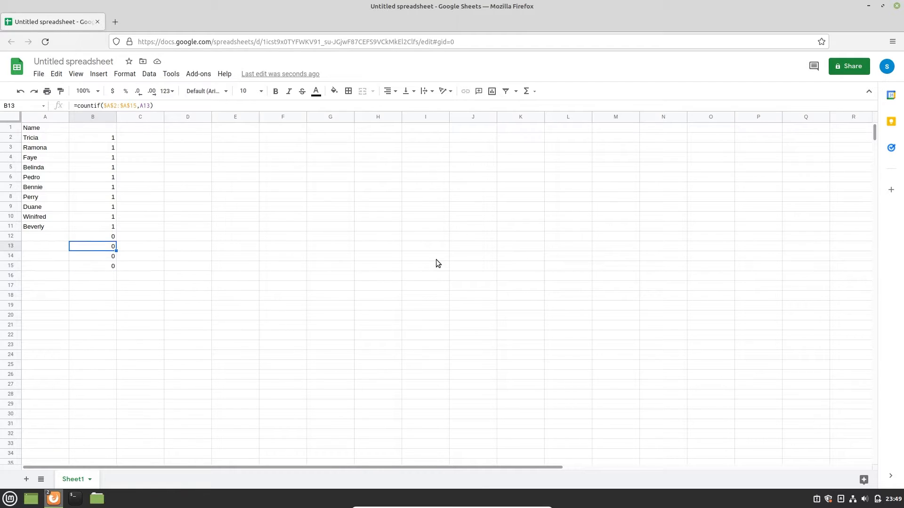
key(Up)
key(Up)
key(Up)
key(Up)
key(Up)
key(Up)
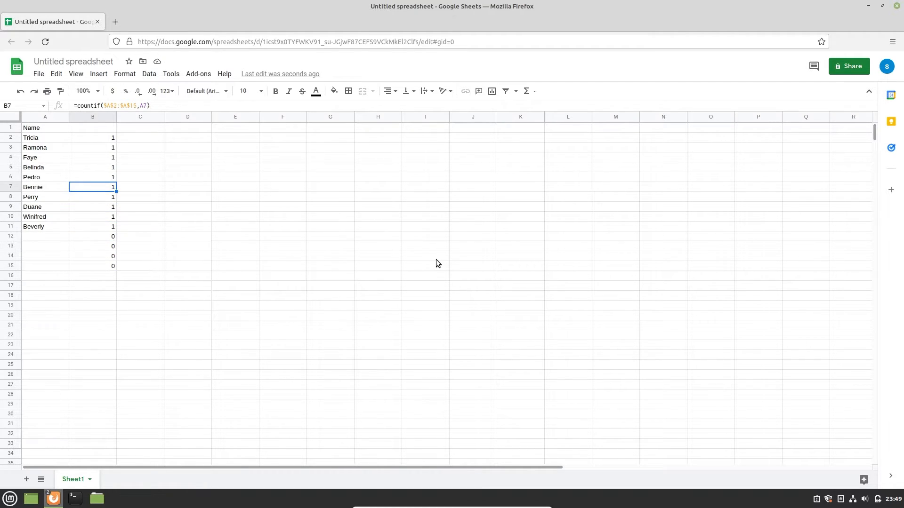
key(Down)
key(Down)
key(Down)
key(Down)
key(Down)
key(Down)
key(Down)
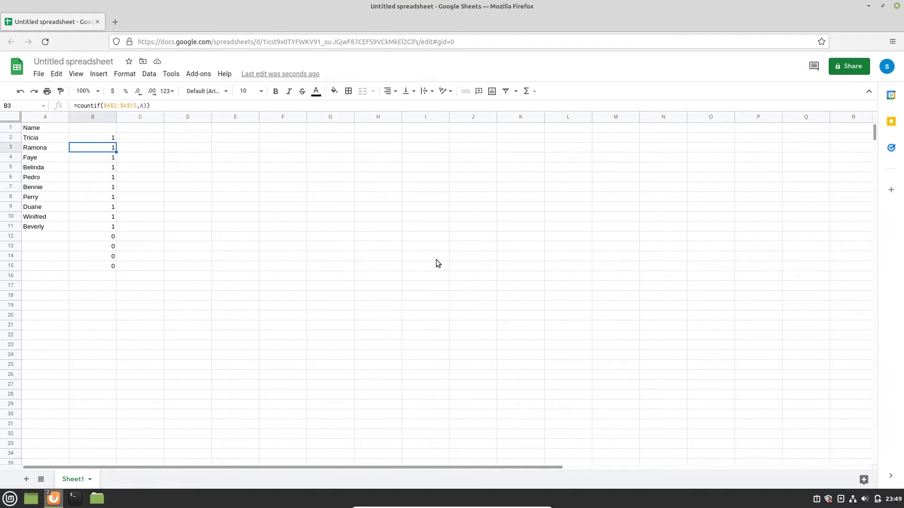
key(Up)
key(Up)
key(Up)
key(Up)
key(Up)
key(Up)
key(Up)
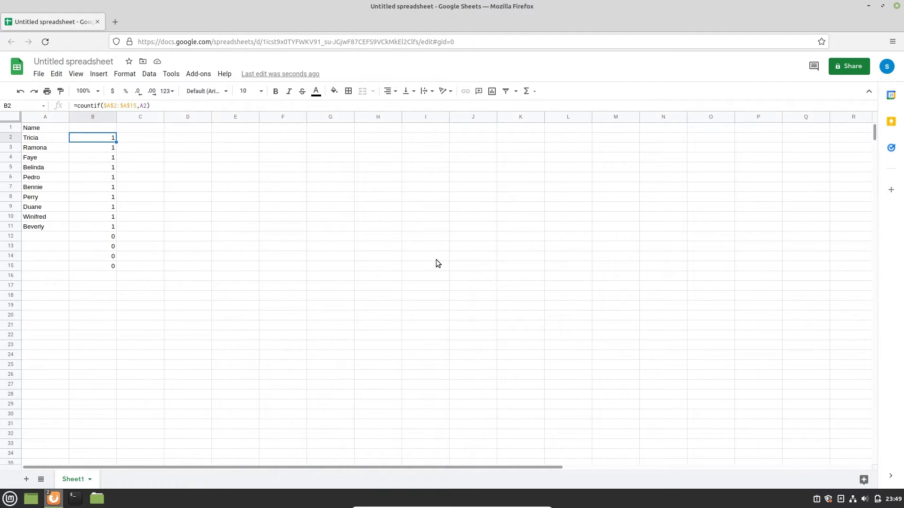
key(Down)
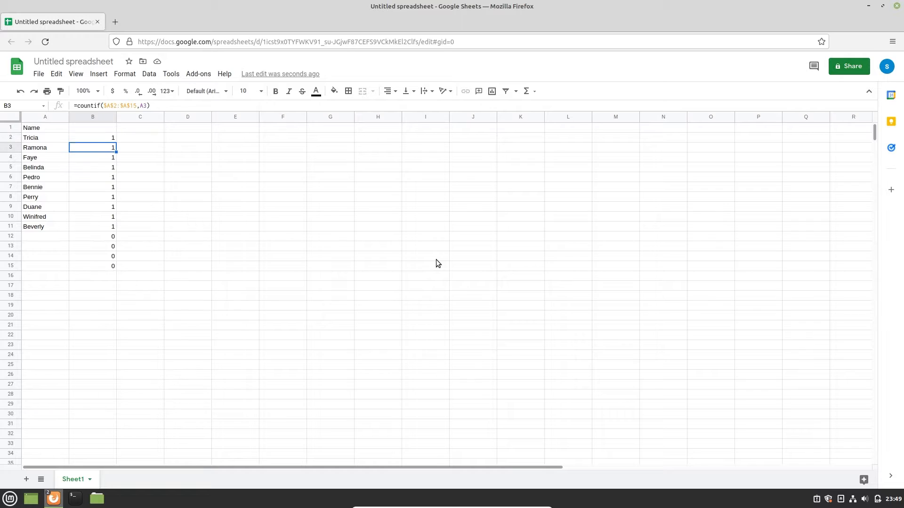
key(Down)
key(Down)
key(Down)
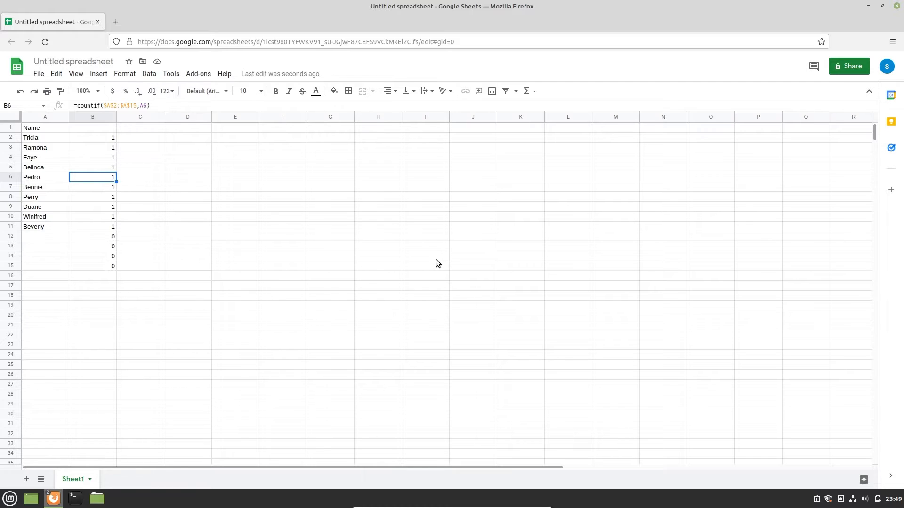
- Enter a duplicate of the name from A2 in cell A12
key(Down)
key(Down)
key(Down)
key(Down)
key(Down)
key(Down)
key(Left)
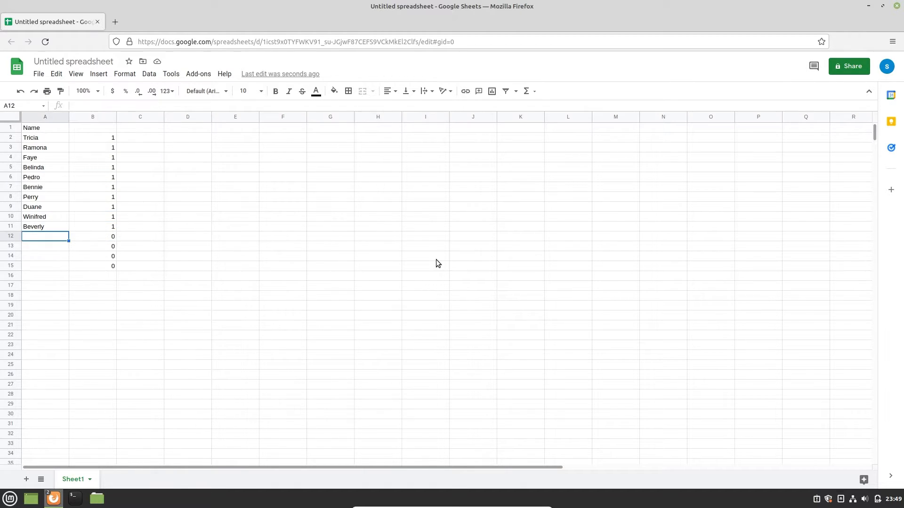
text(Tricia)
key(Return)
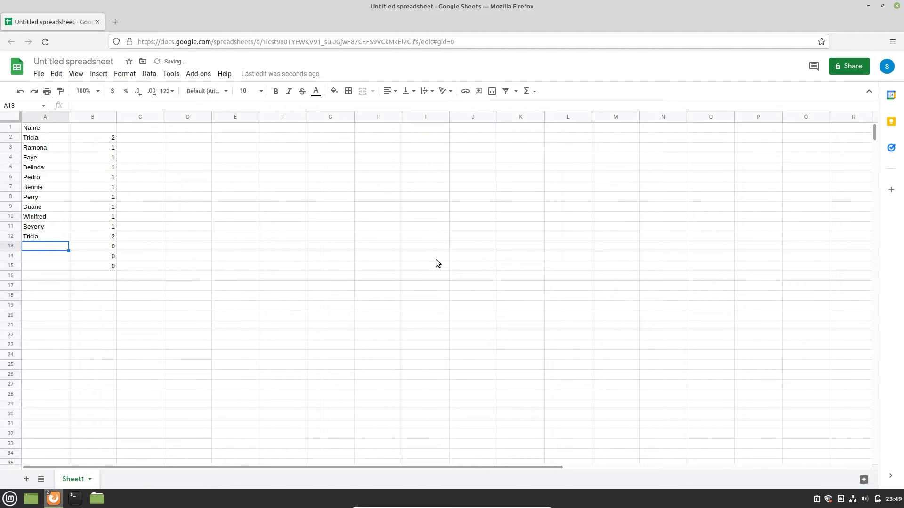
- Copy the full COUNTIF formula text from cell B2, leaving the cell unedited
key(Up)
key(Right)
key(Up)
key(Up)
key(Up)
key(Up)
key(Up)
key(Up)
key(Up)
key(Up)
key(Up)
key(Up)
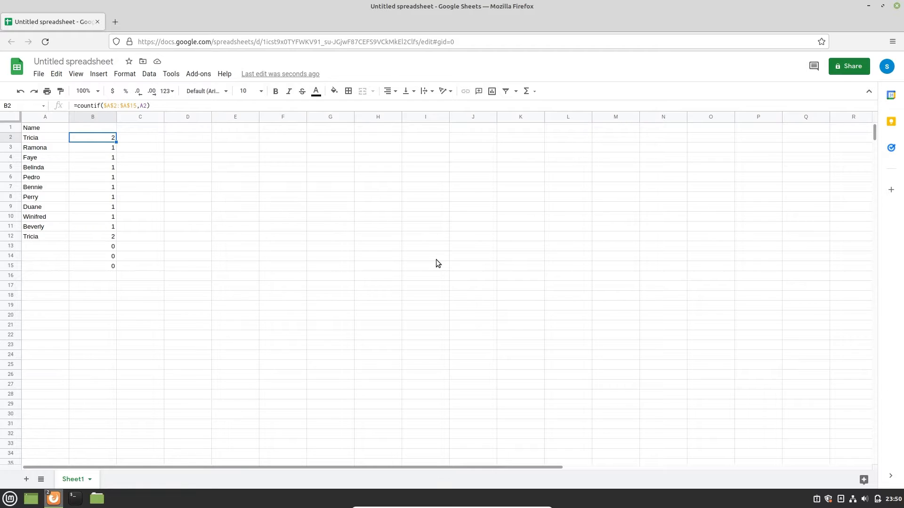
key(Return)
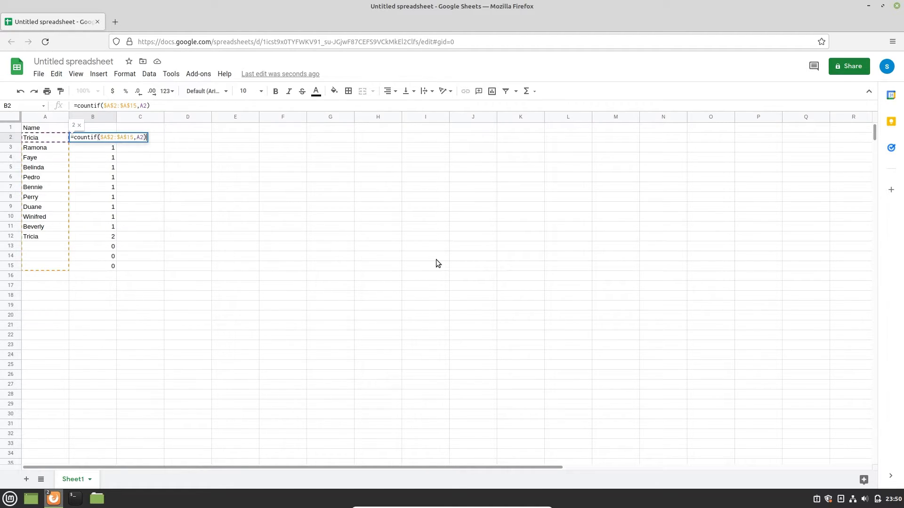
key(ctrl+a)
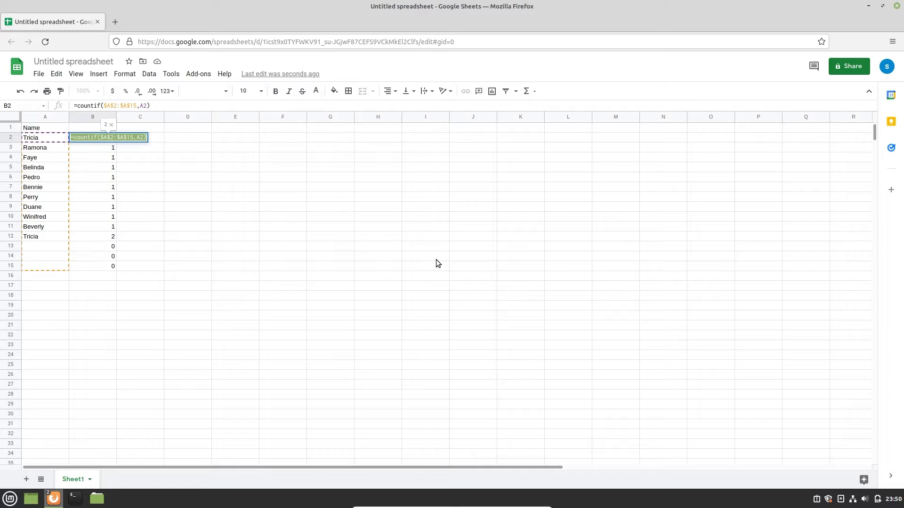
key(Escape)
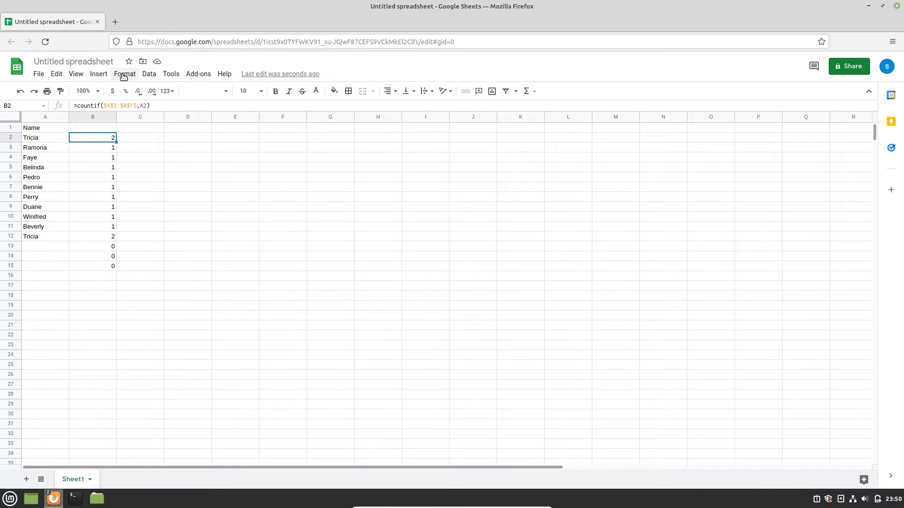
- Create a conditional formatting rule starting from cell A2 and set its range to A2:A15
click(48, 138)
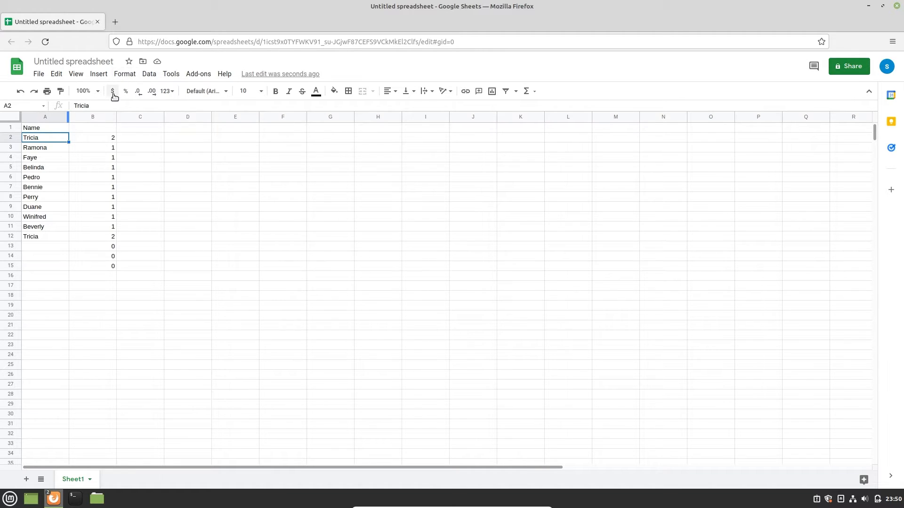
click(125, 74)
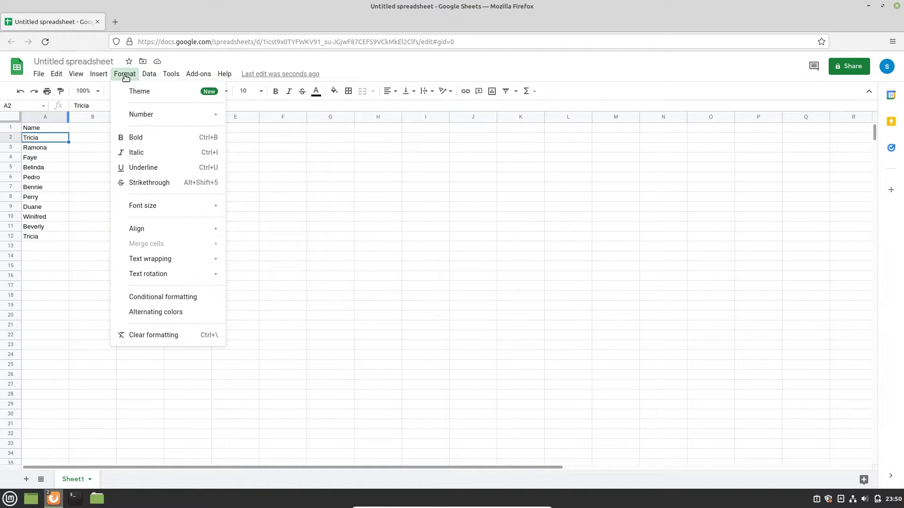
click(143, 297)
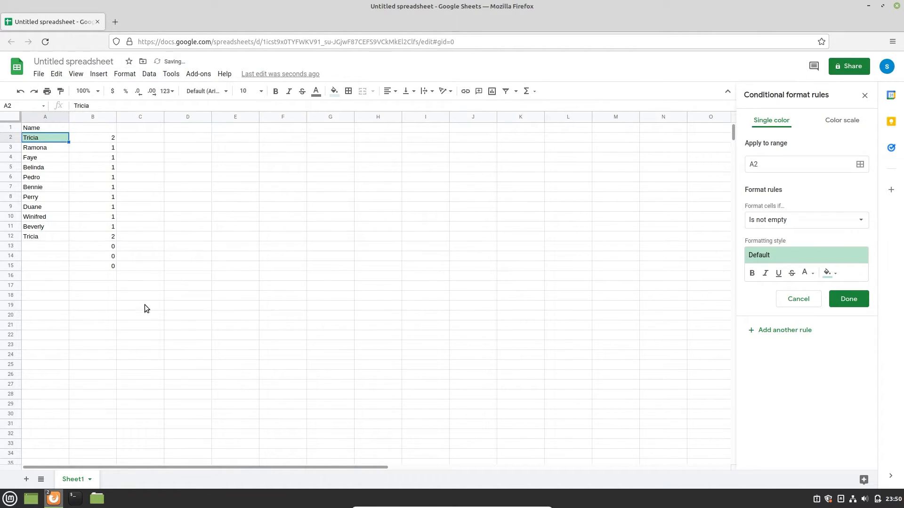
click(823, 168)
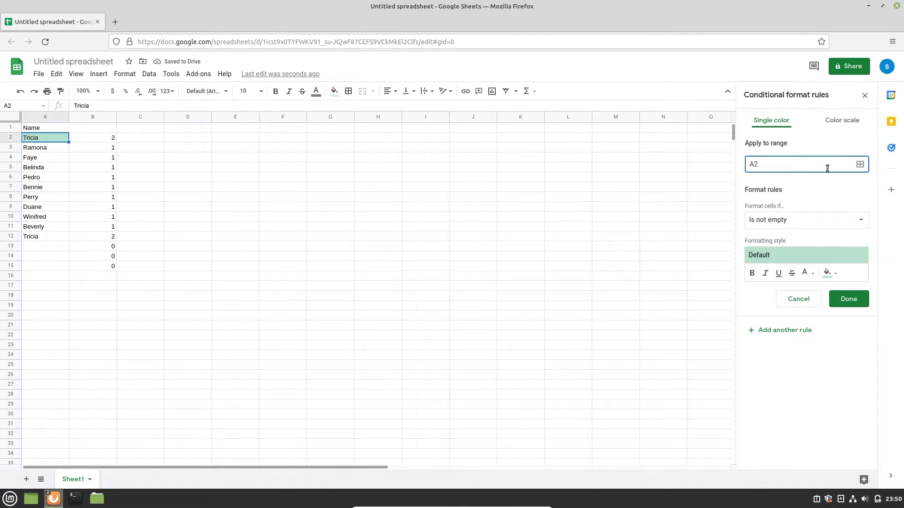
key(BackSpace)
text(2:A1)
text(5)
- Set the rule's condition to the custom formula =countif($A$2:$A$15,A2) > 1 and save the rule
click(856, 227)
scroll(800, 423, down, 1)
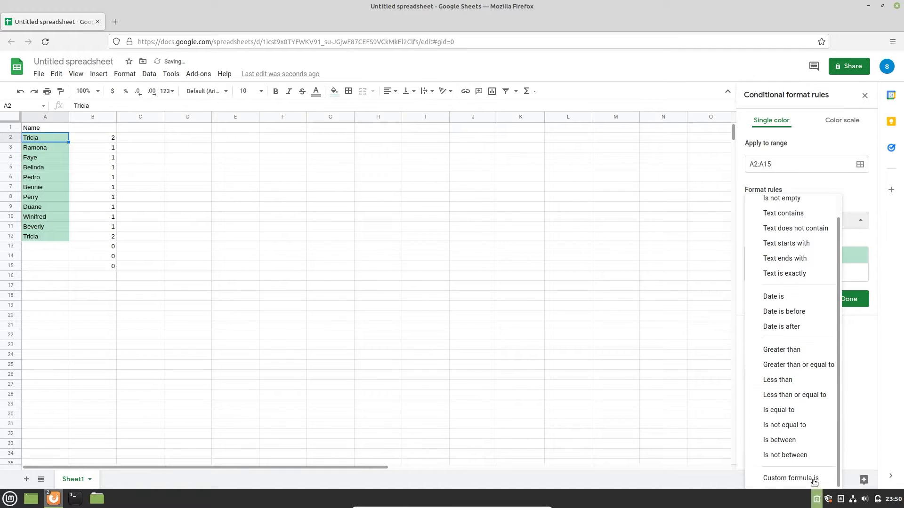
click(789, 480)
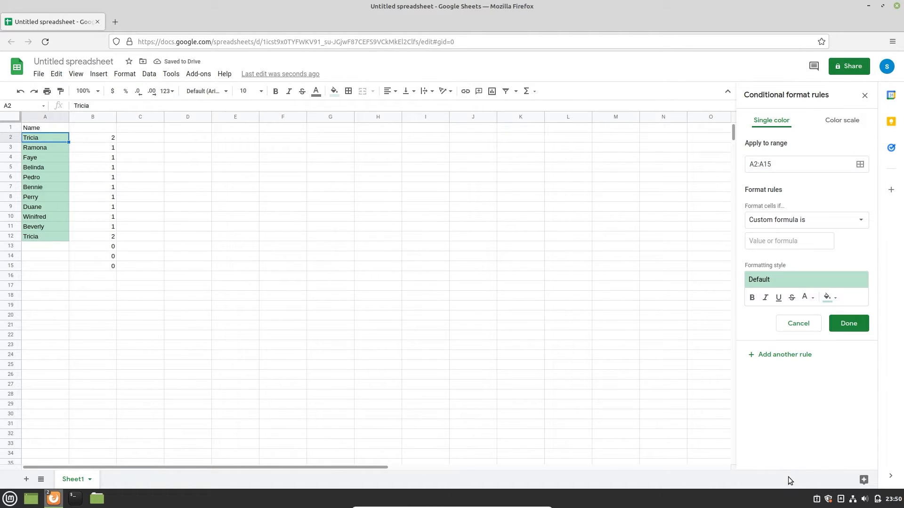
click(779, 242)
text(=countif($A$2:$A$15,A2))
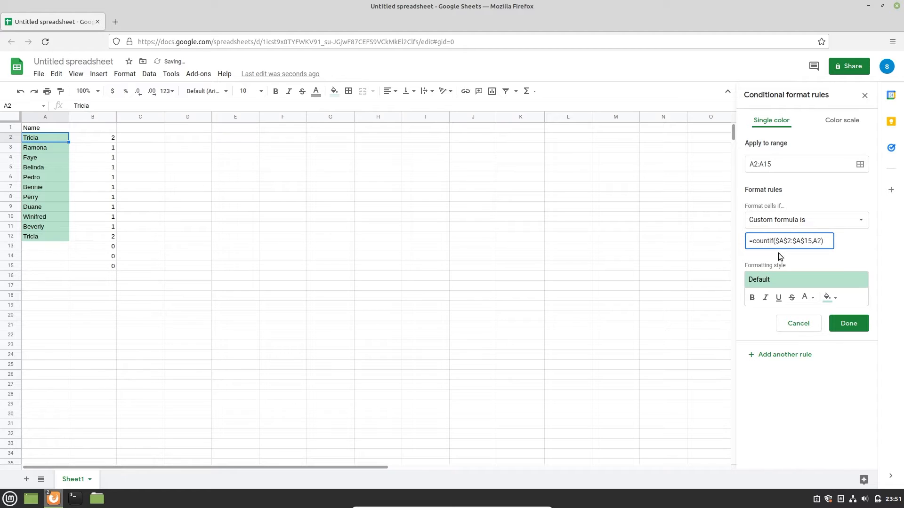
text(> 1)
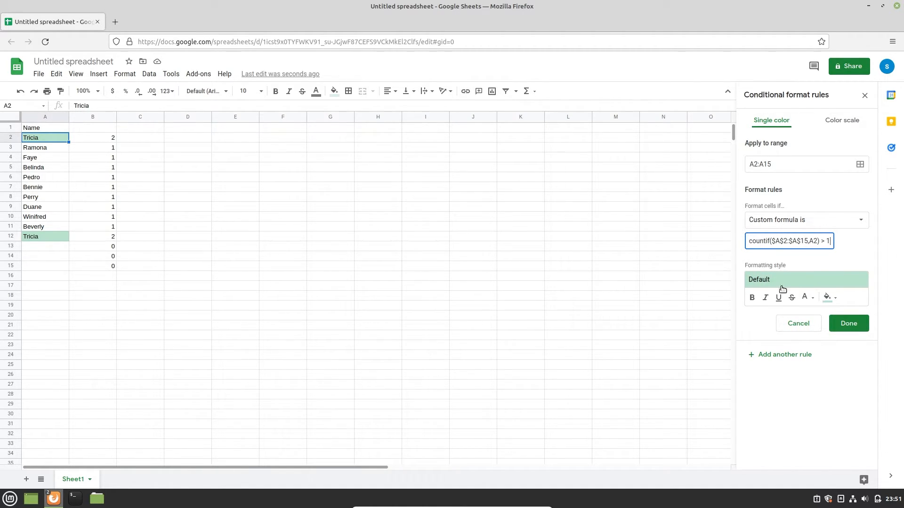
click(848, 325)
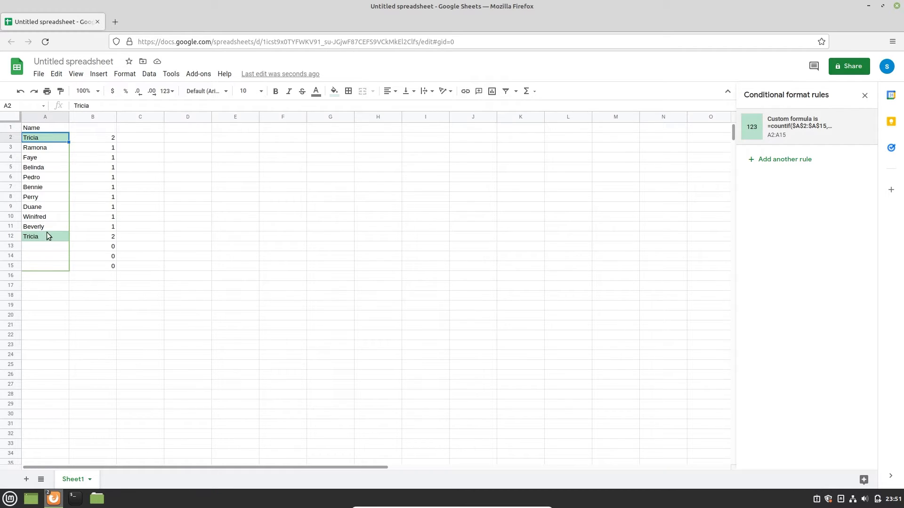
- Enter a duplicate of the name from A9 in cell A14
click(43, 256)
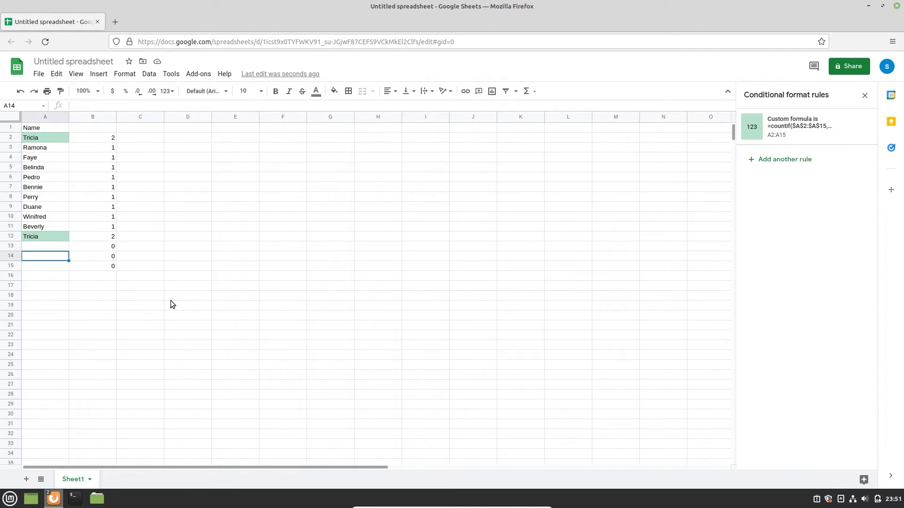
text(Duane)
key(Return)
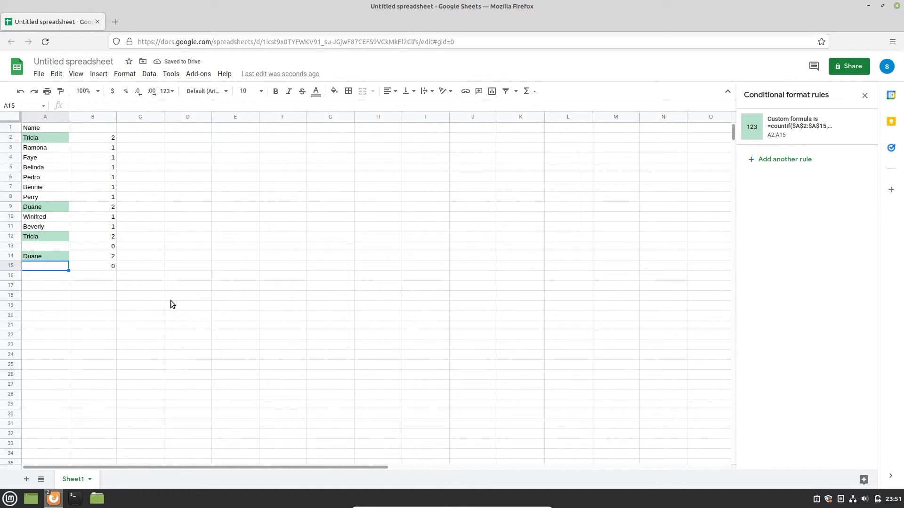
- Enter a duplicate of the name from A8 in cell A16, just below the rule's range
key(Down)
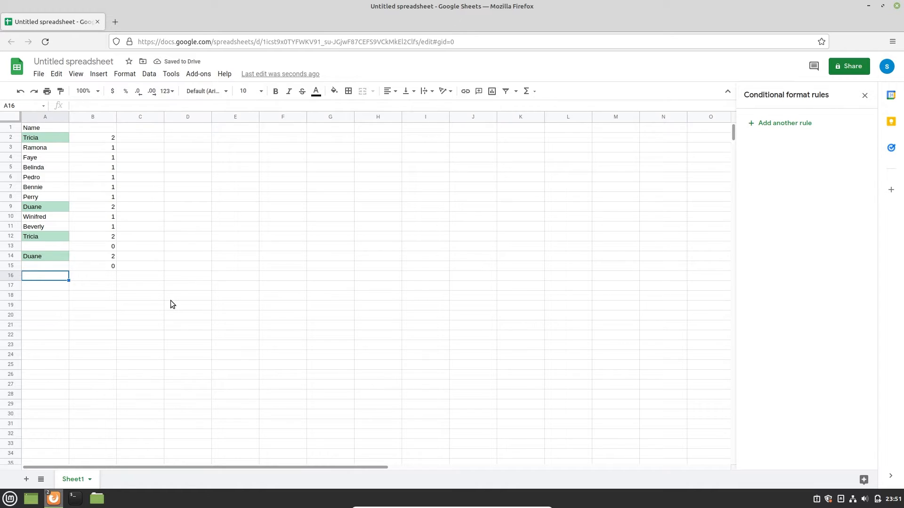
text(Perry)
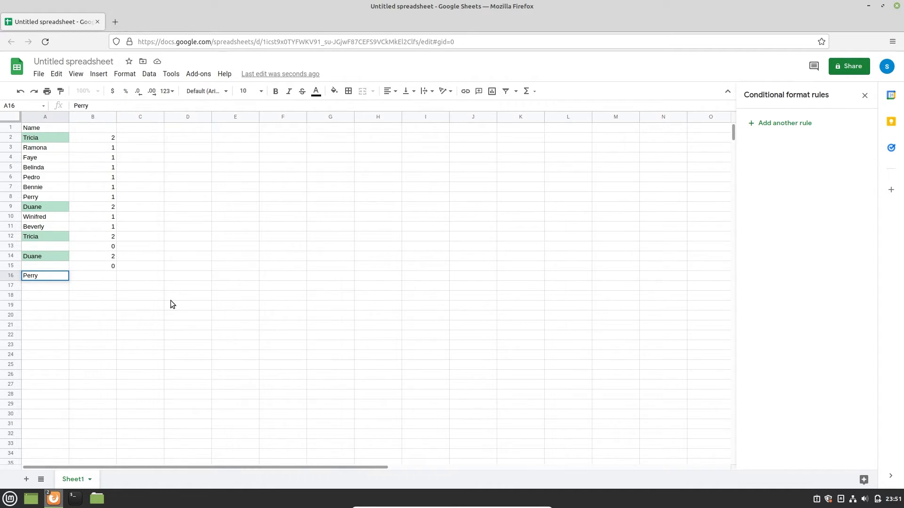
key(Return)
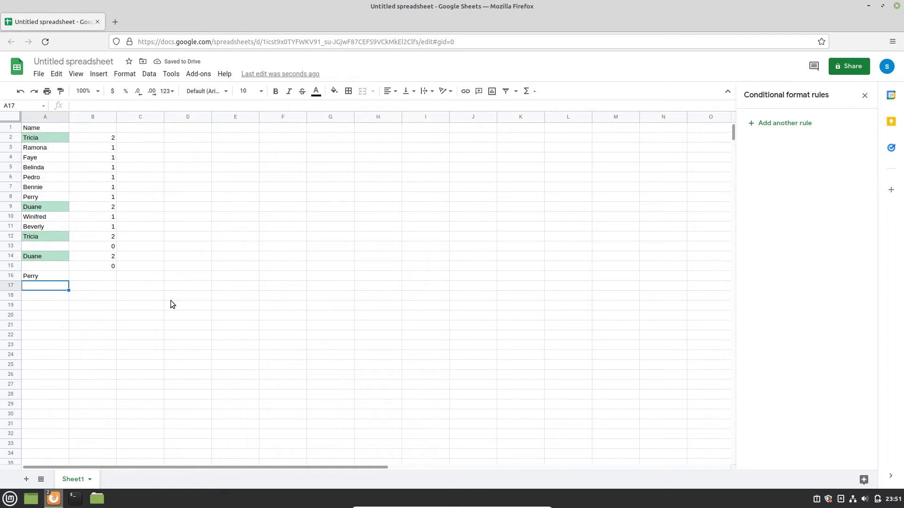
- Compare the new entry in A16 with the rule's range A2:A15 and the COUNTIF formulas in column B
key(Up)
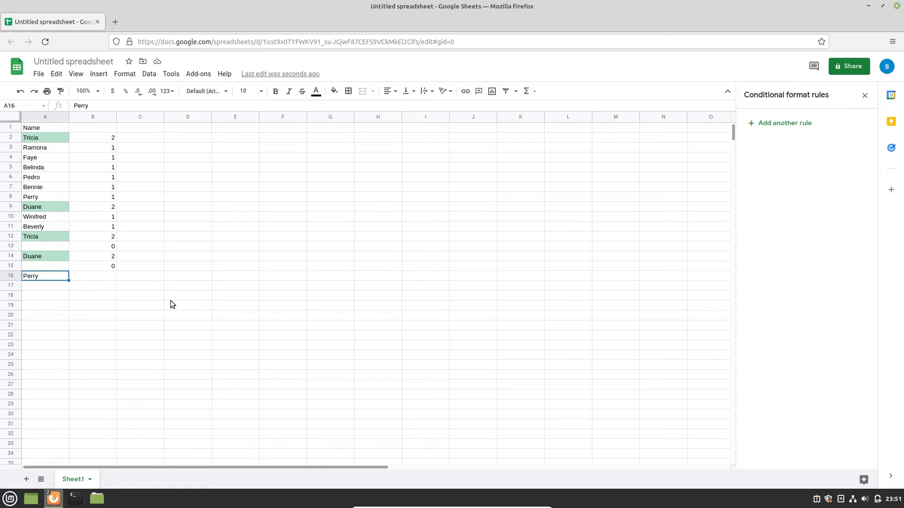
key(Up)
key(Right)
key(Right)
key(Left)
key(Up)
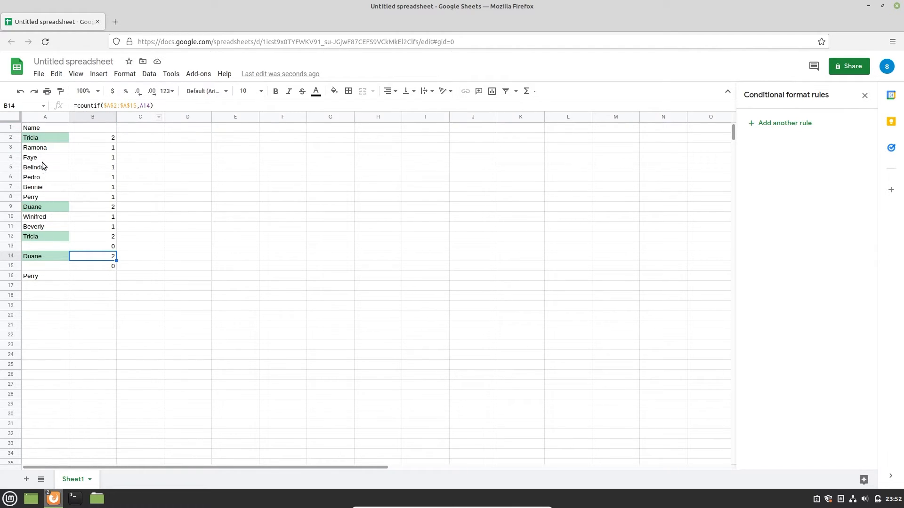
click(39, 140)
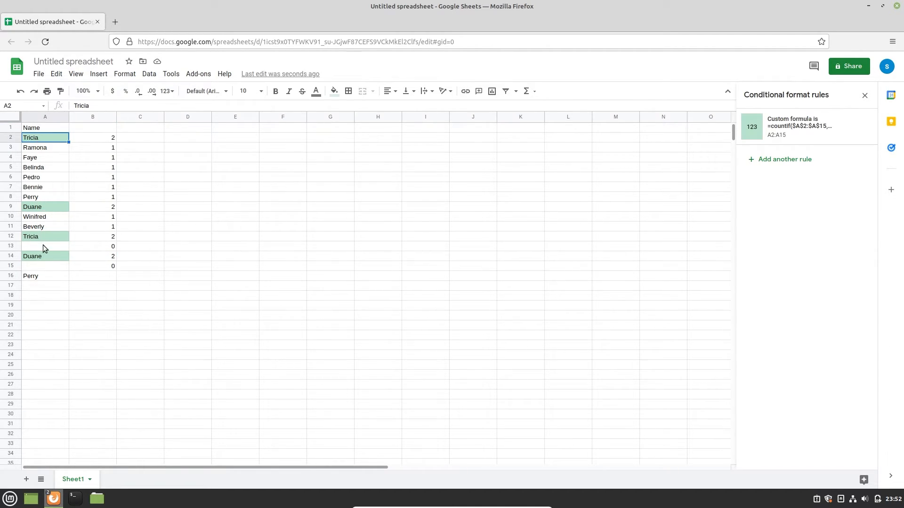
shift+click(44, 269)
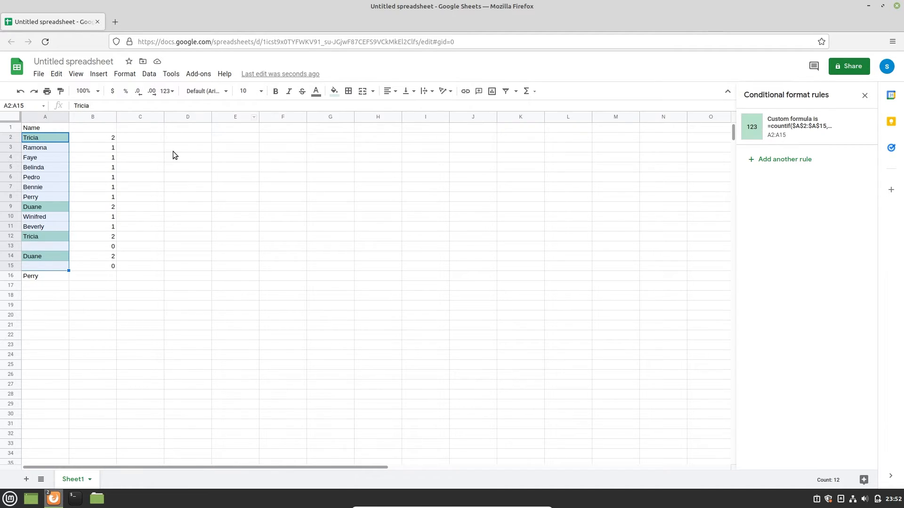
click(44, 277)
click(106, 137)
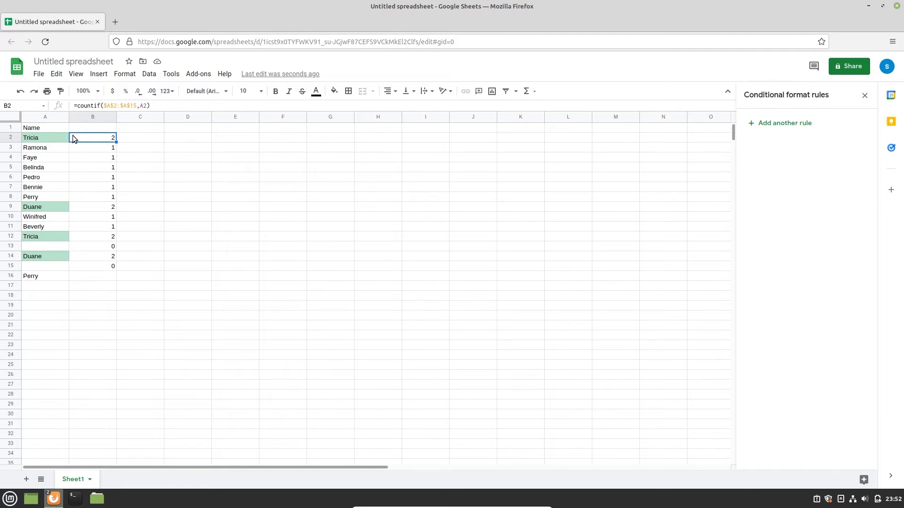
- Extend the existing rule to A2:A16 and its COUNTIF range to $A$2:$A$16, save it and close the conditional format rules
click(57, 137)
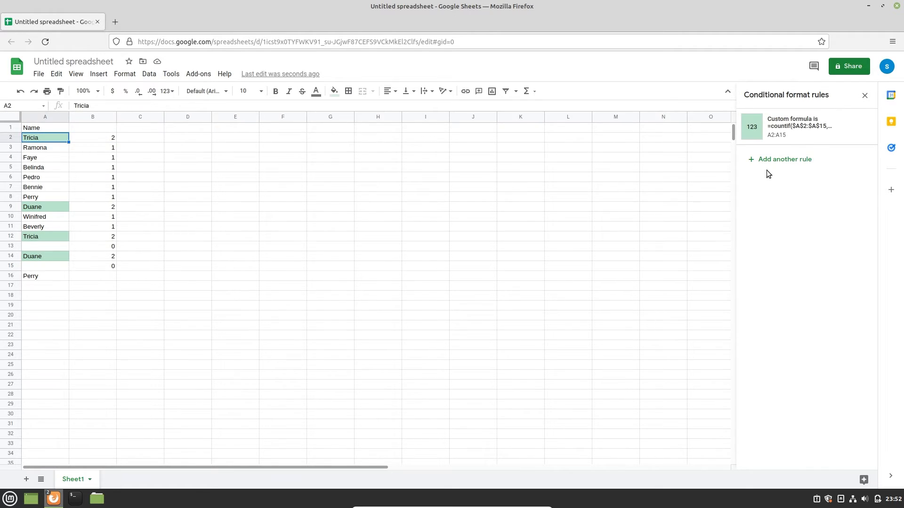
click(811, 133)
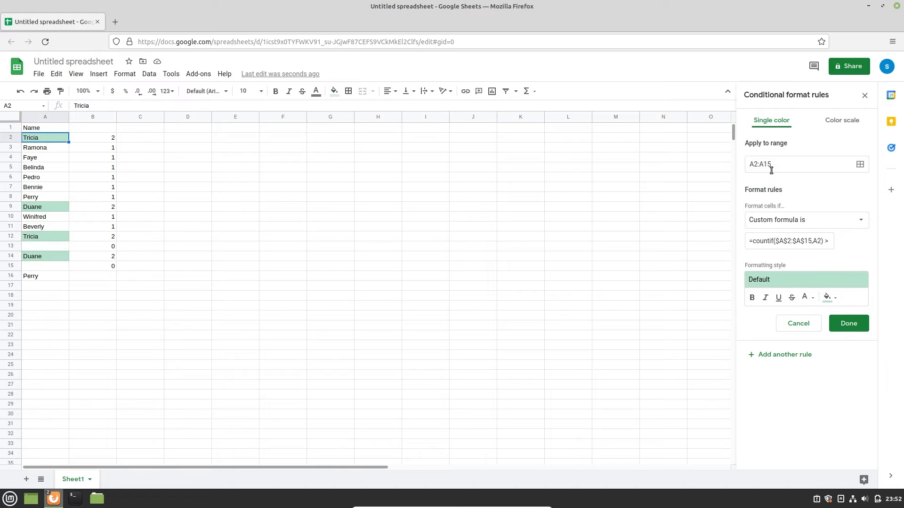
click(789, 171)
click(807, 241)
key(Delete)
text(6)
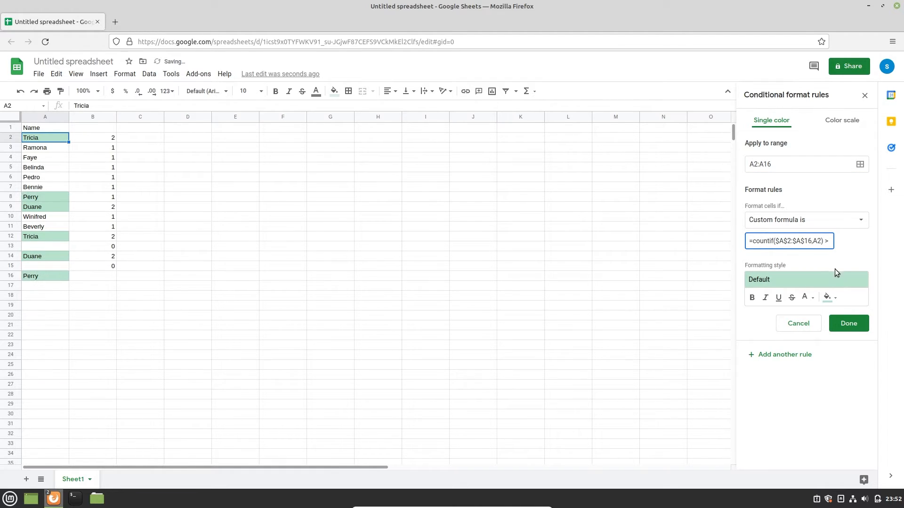
click(847, 324)
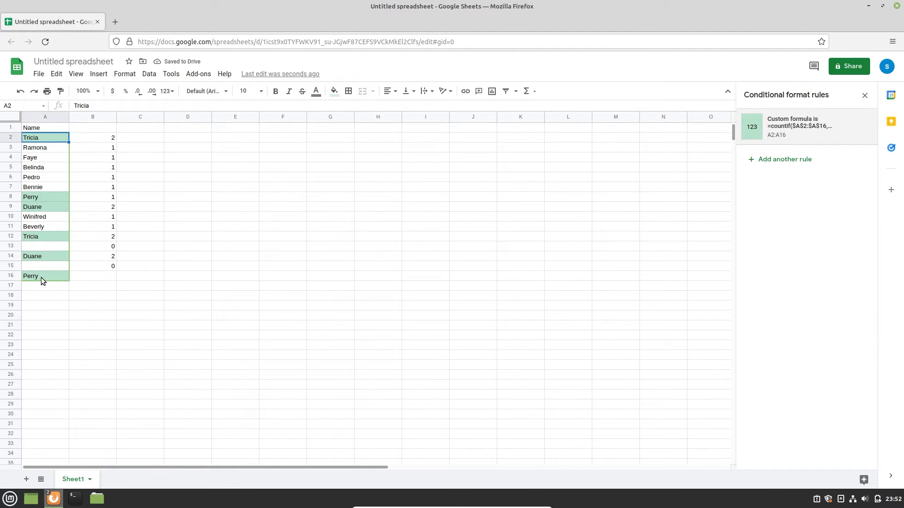
click(864, 95)
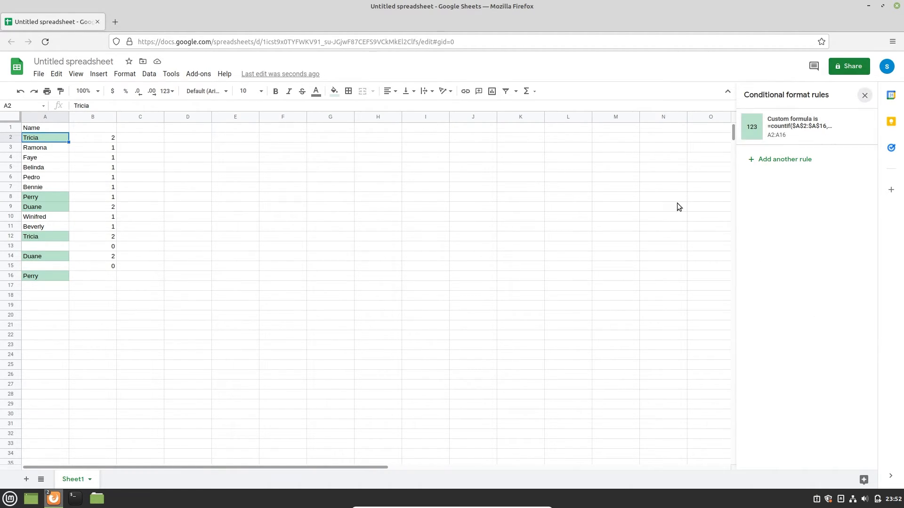
click(123, 305)
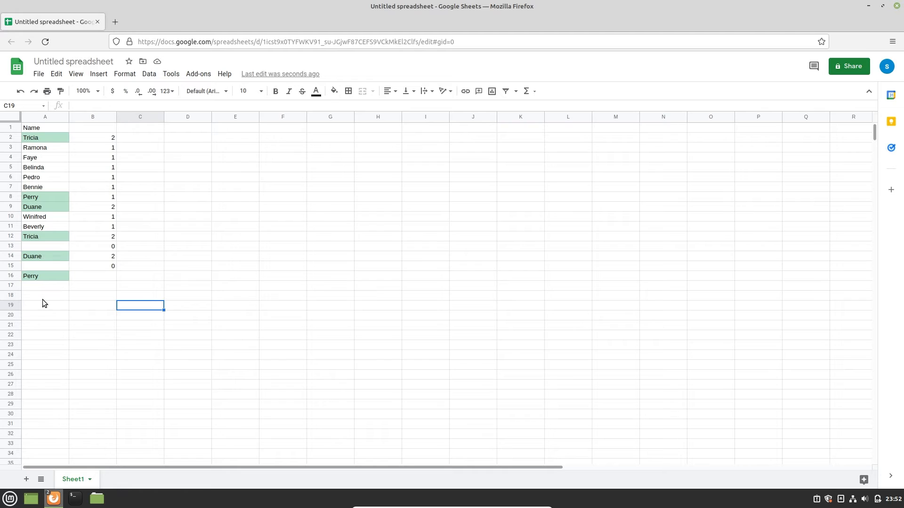
click(38, 275)
click(228, 256)
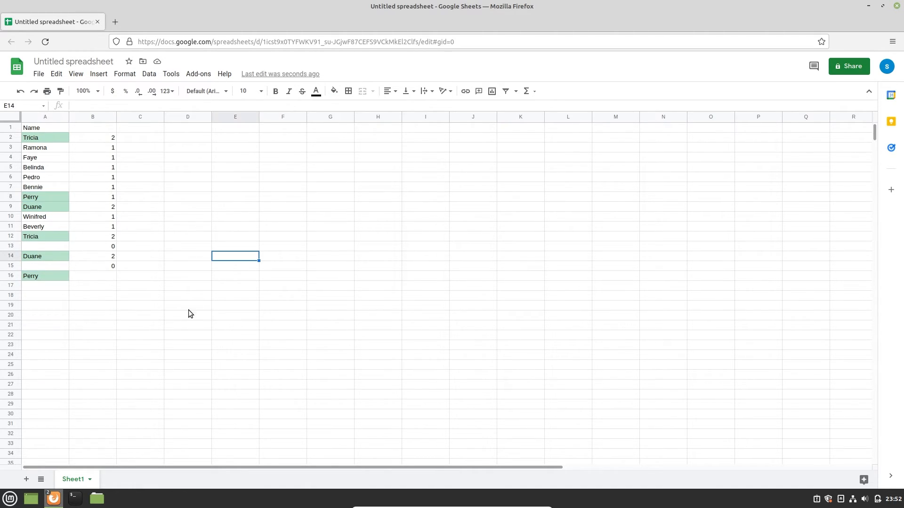
- Enter a duplicate of the name from A11 in cell A19
click(46, 309)
text(Beverly)
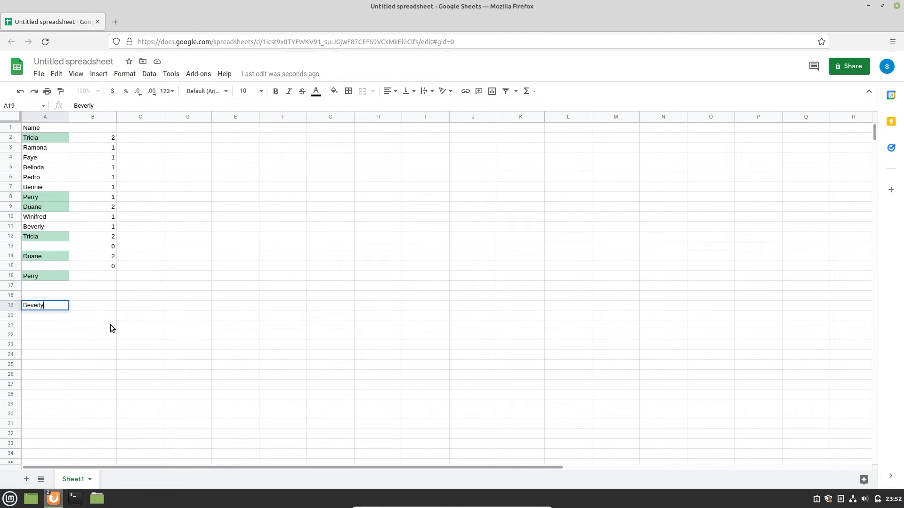
key(Return)
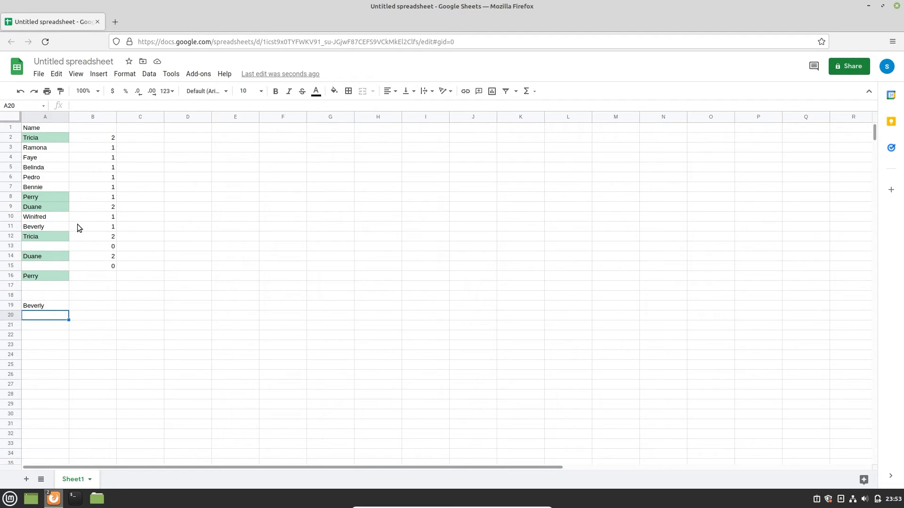
click(42, 139)
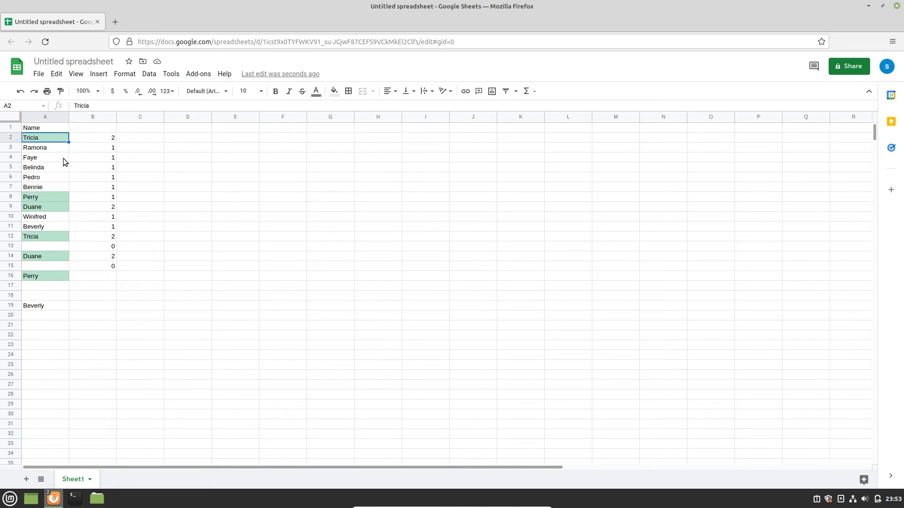
click(124, 74)
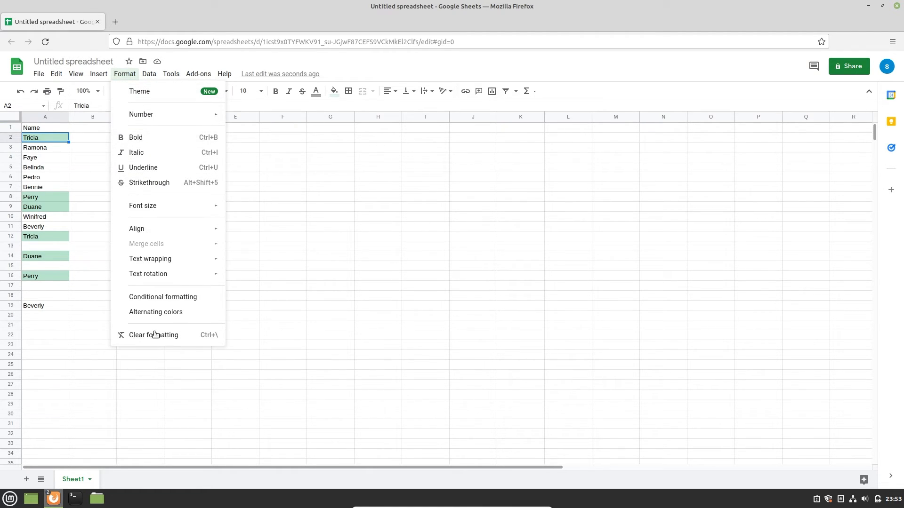
click(341, 217)
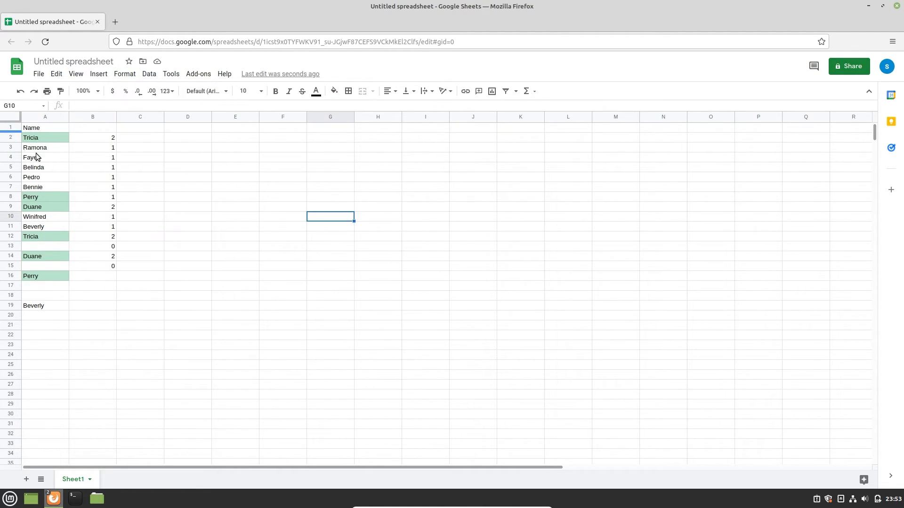
- Reopen the existing conditional formatting rule from cell A3 and set its range to the open-ended A2:A
click(40, 147)
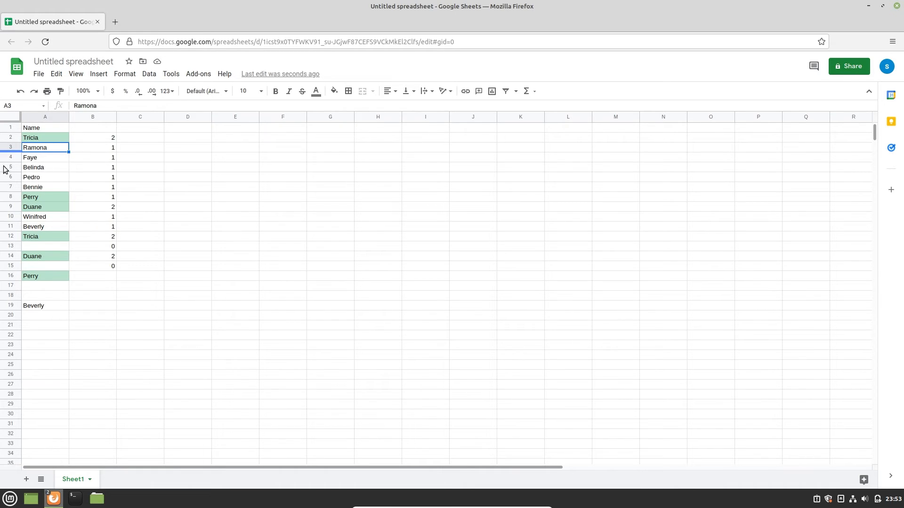
click(124, 74)
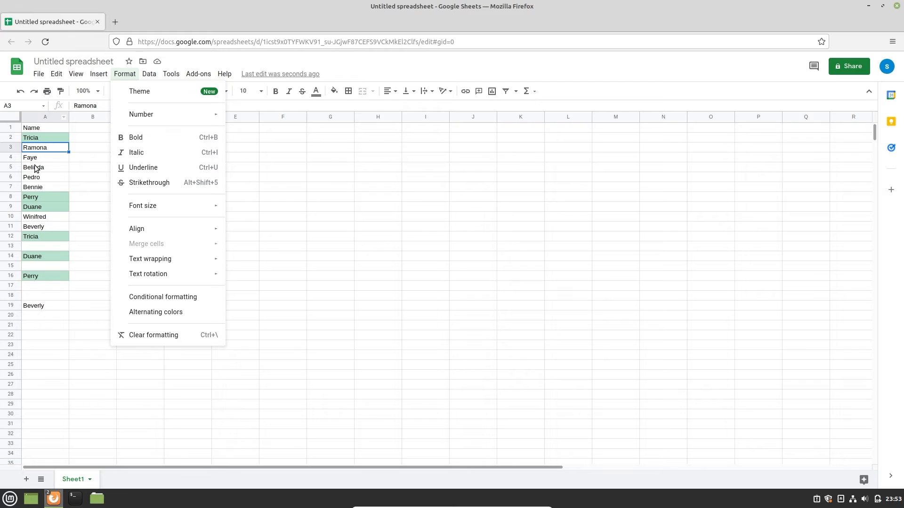
click(159, 302)
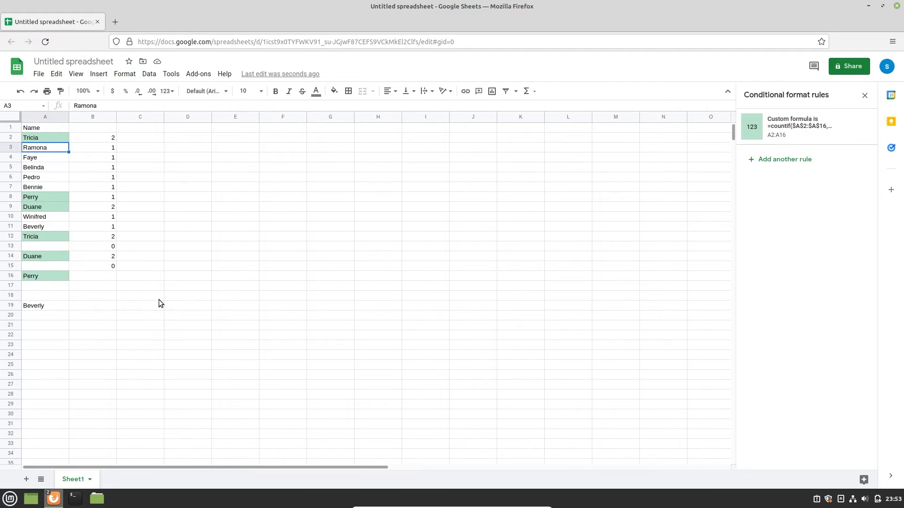
click(810, 130)
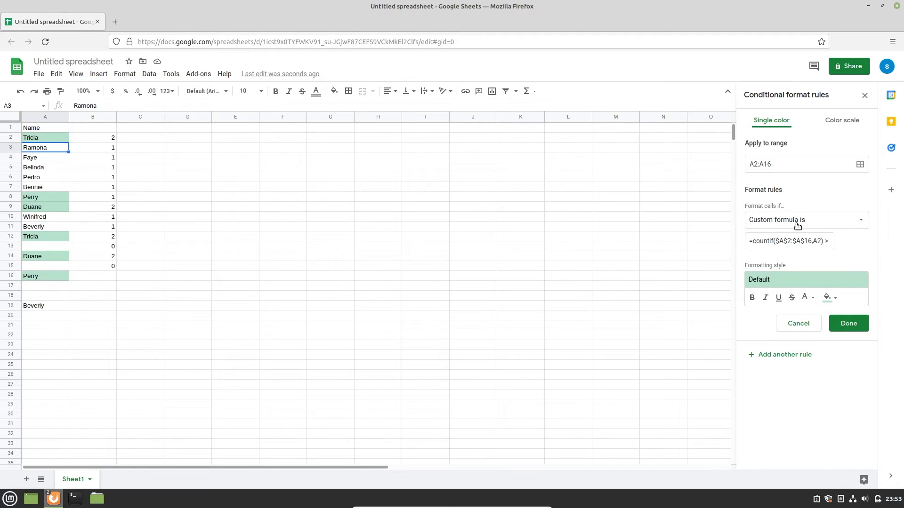
click(757, 164)
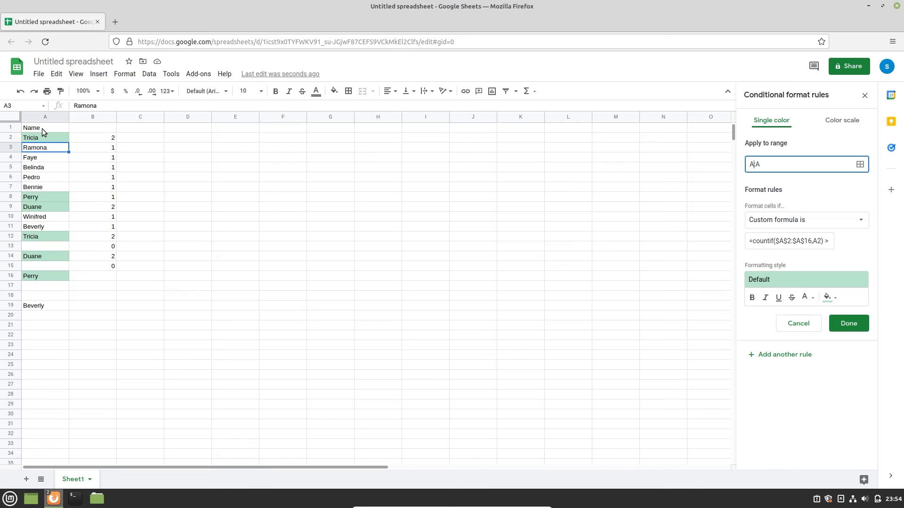
text(2)
- Change the rule's custom formula to =countif($A$2:$A,A2) > 1 and save the rule
click(786, 241)
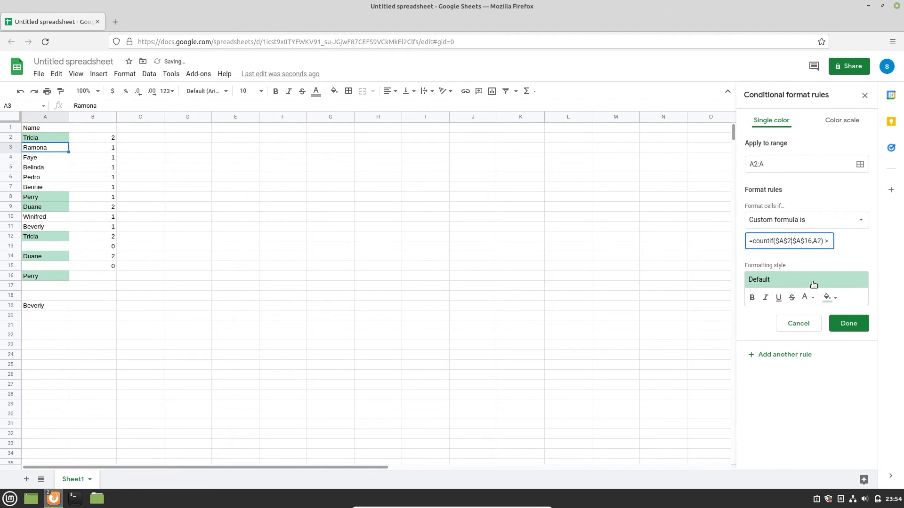
key(Delete)
key(Delete)
key(Delete)
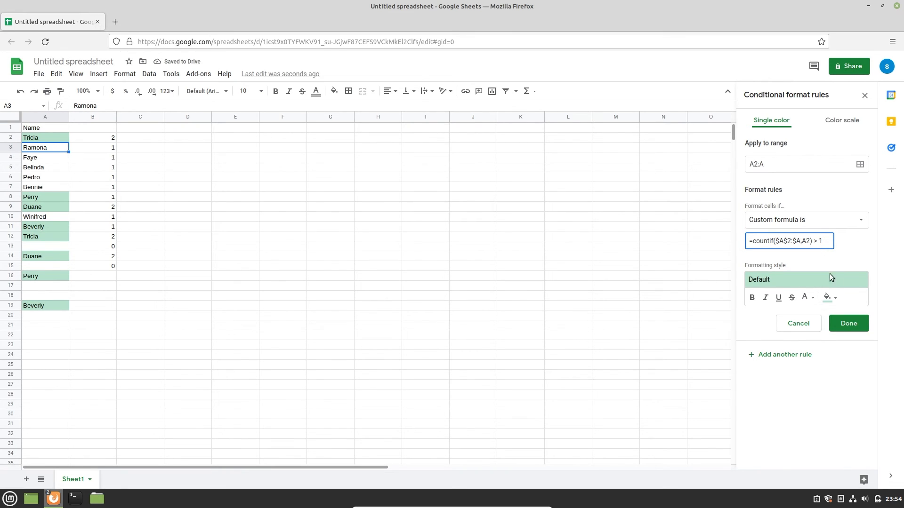
click(849, 324)
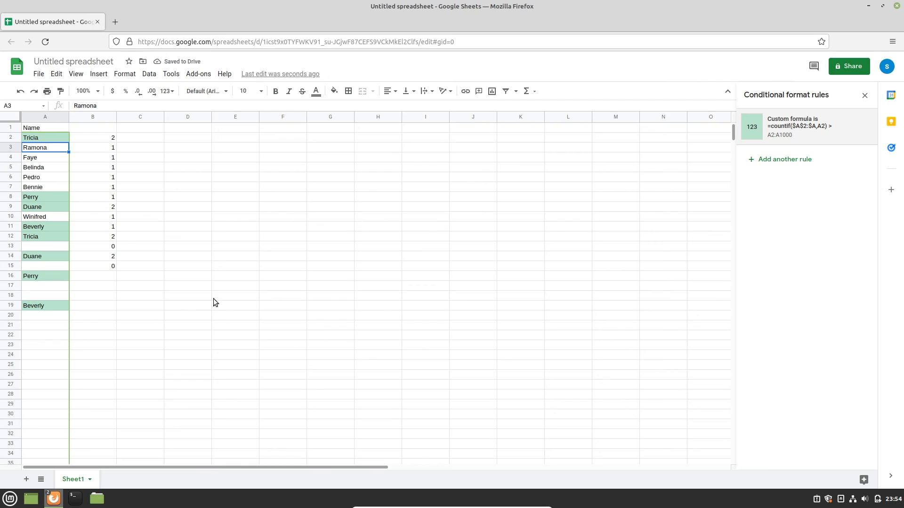
- Close the conditional format rules and clear all the helper COUNTIF values from column B
click(864, 95)
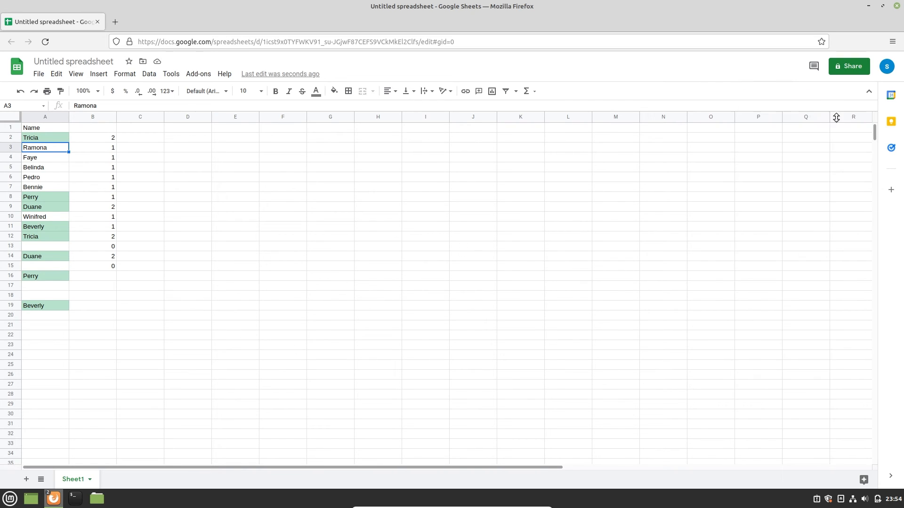
click(310, 266)
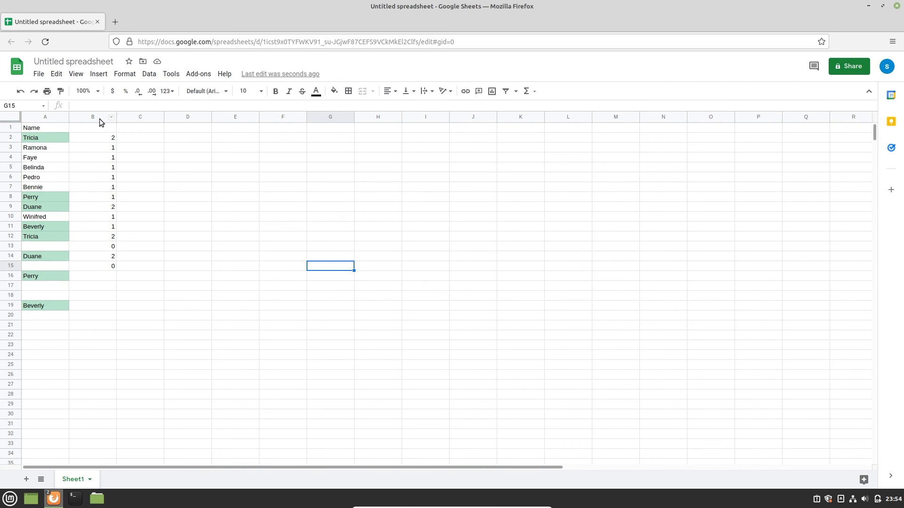
click(100, 118)
key(Delete)
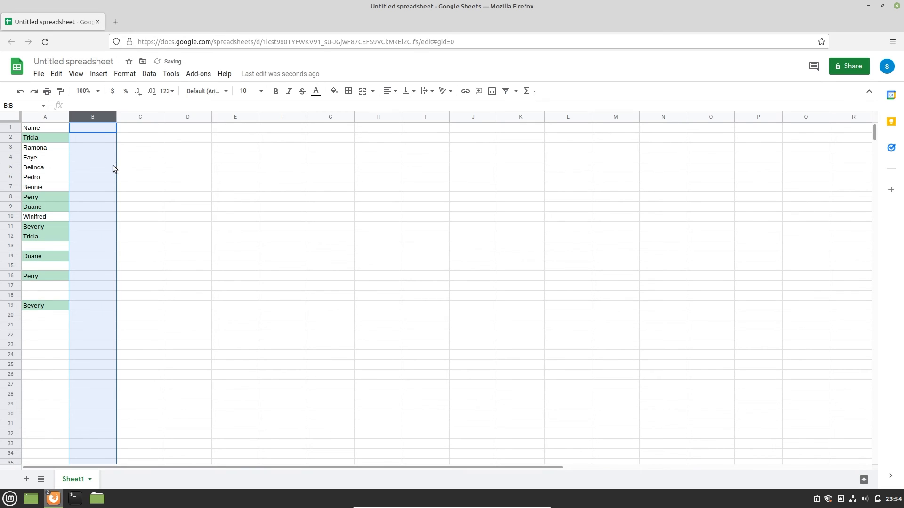
drag(181, 218, 182, 226)
- Enter a duplicate of the name from A2 in cell A63, far below the existing list
scroll(44, 424, down, 8)
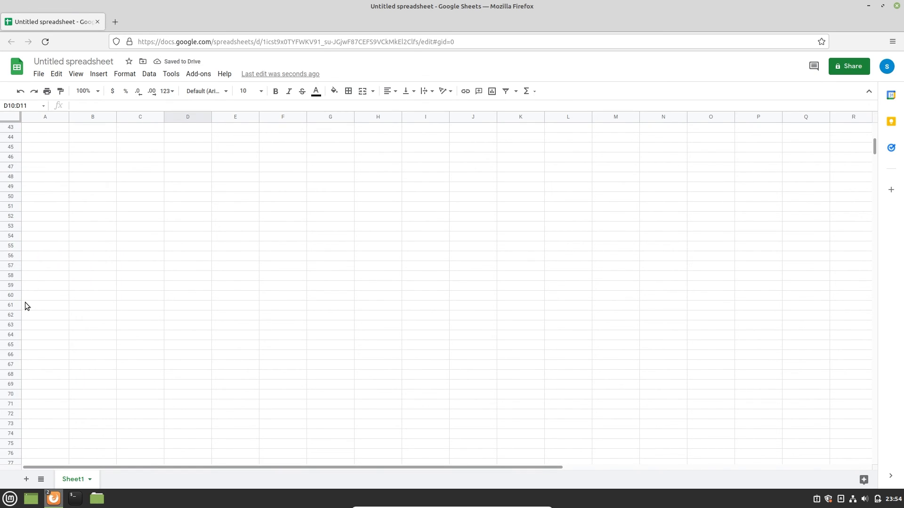
click(28, 329)
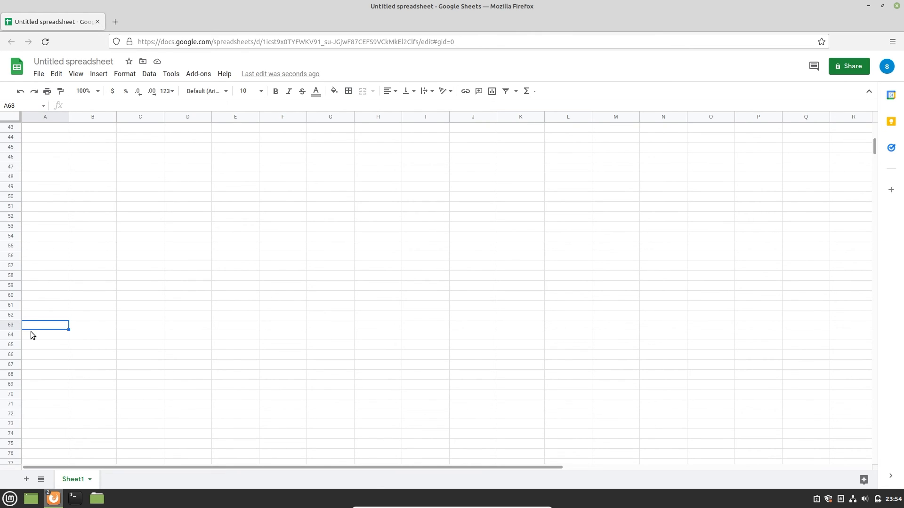
text(Tricia)
key(Tab)
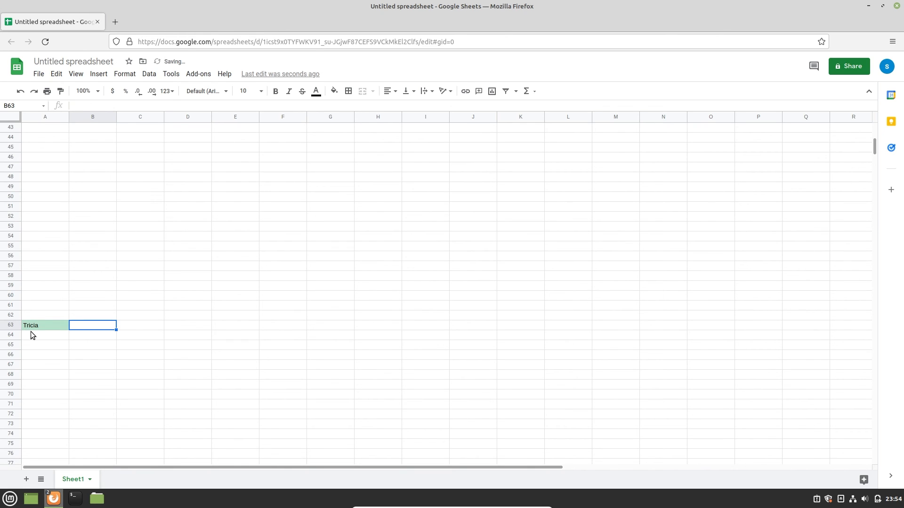
- Enter a duplicate of the name from A6 in cell A92 and check the original entry's highlighting
scroll(104, 213, up, 10)
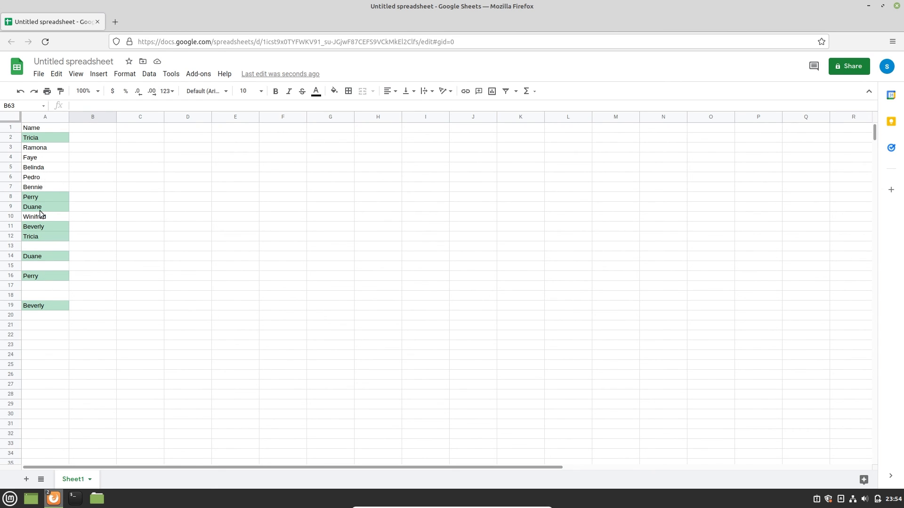
scroll(49, 211, down, 17)
click(47, 316)
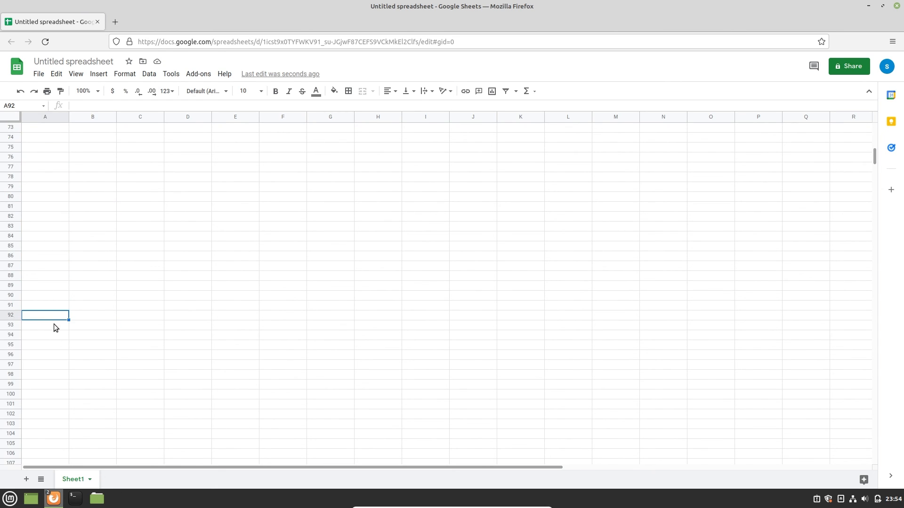
text(Pedro)
key(Return)
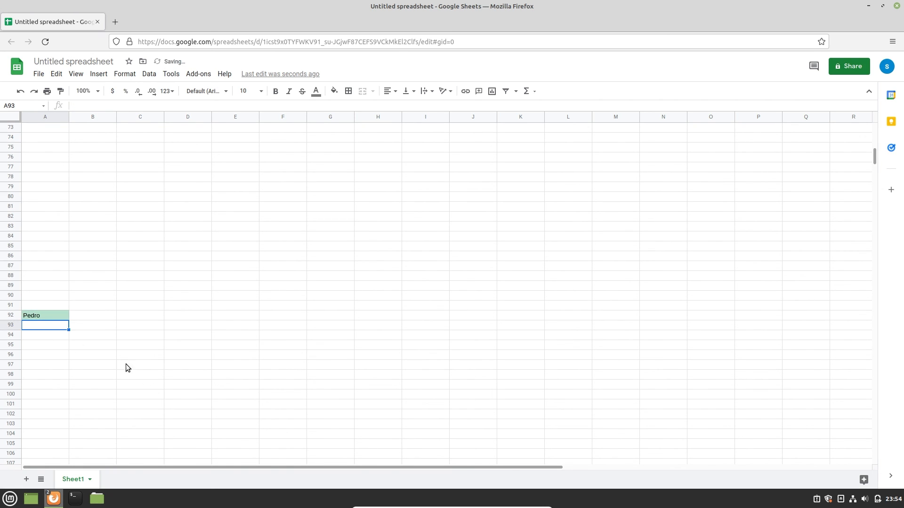
scroll(85, 320, up, 17)
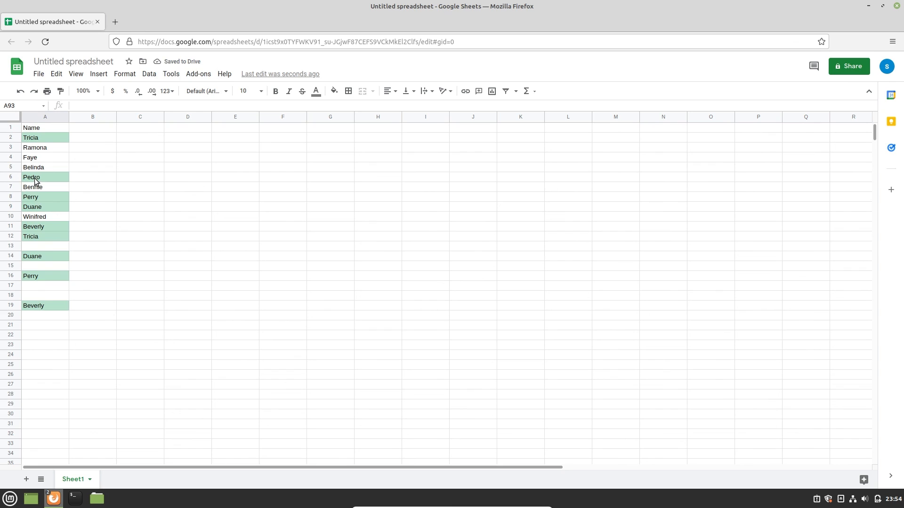